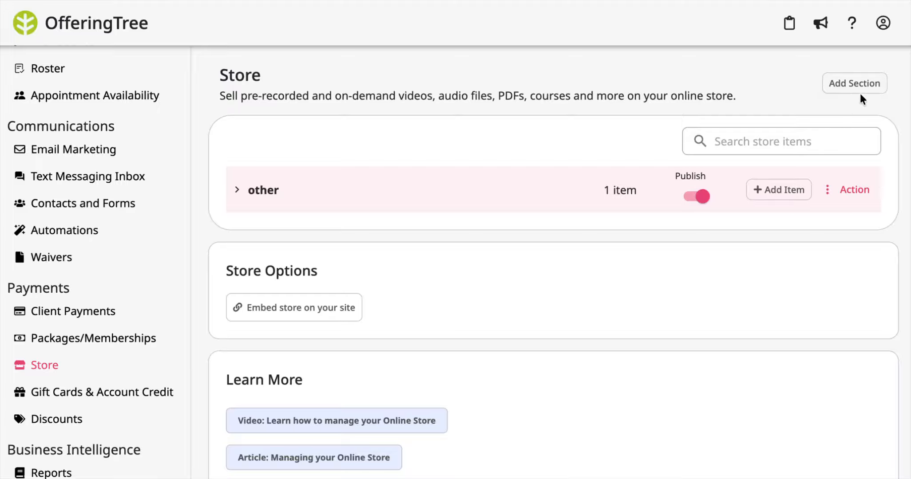
Create store sections named Physical Items and Online Content, with the section title shown.
left_click(836, 87)
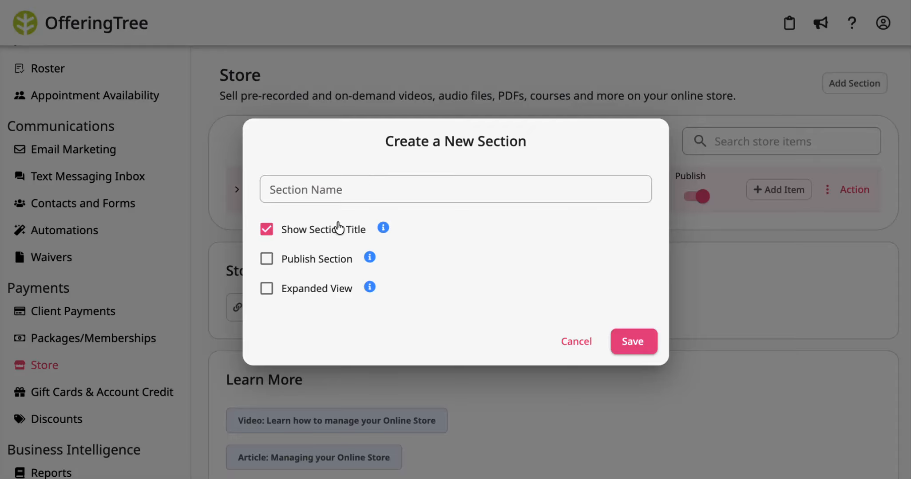
mouse_move(382, 230)
mouse_move(366, 261)
mouse_move(370, 289)
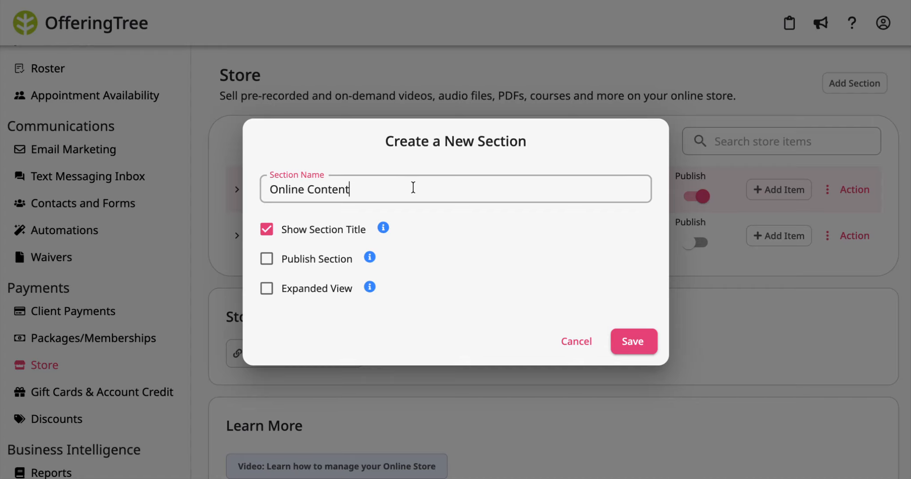
left_click(633, 341)
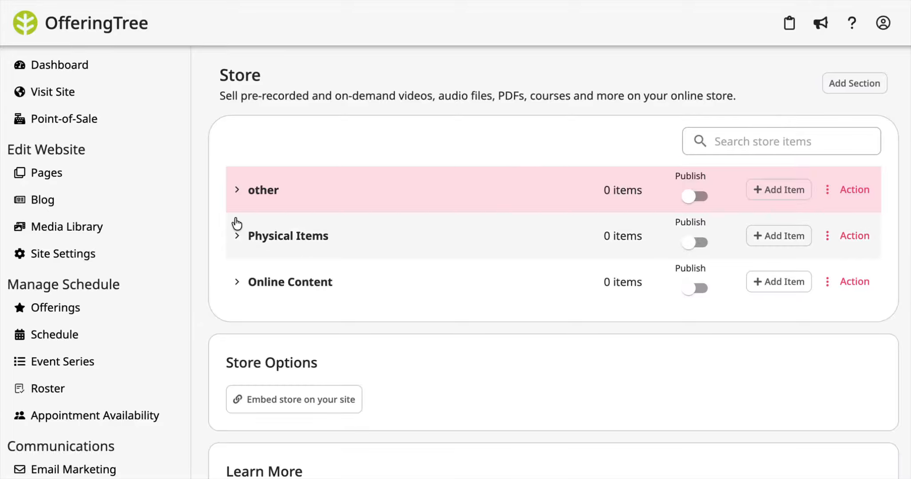
Reorder the store sections to Physical Items, Online Content, other, and expand the Physical Items section.
left_click_drag(244, 238, 245, 191)
left_click_drag(254, 285, 254, 228)
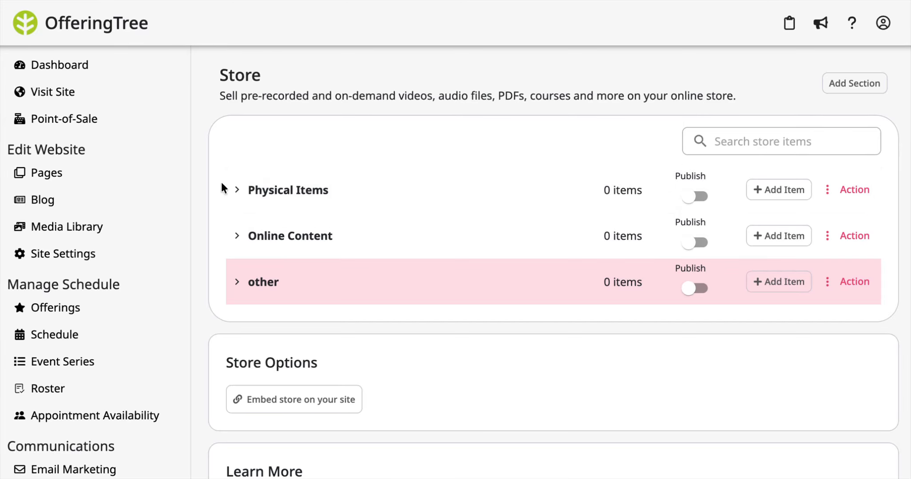
left_click(238, 191)
left_click(238, 194)
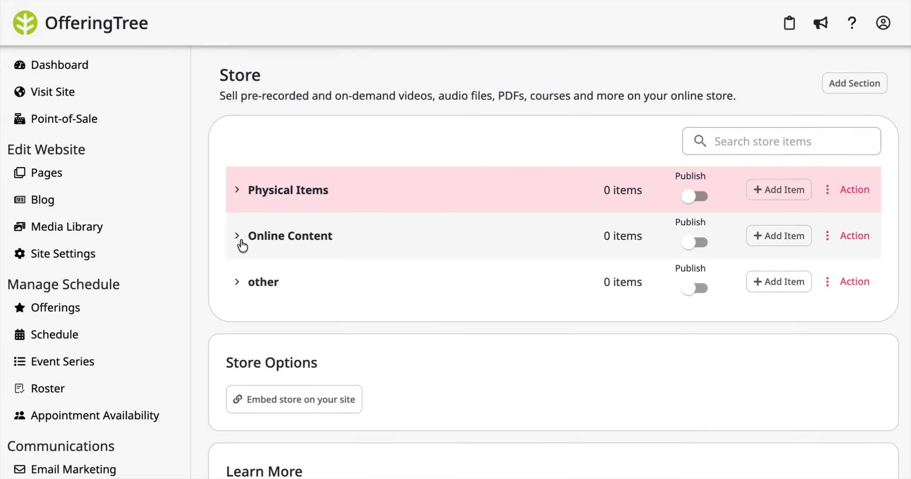
left_click(238, 194)
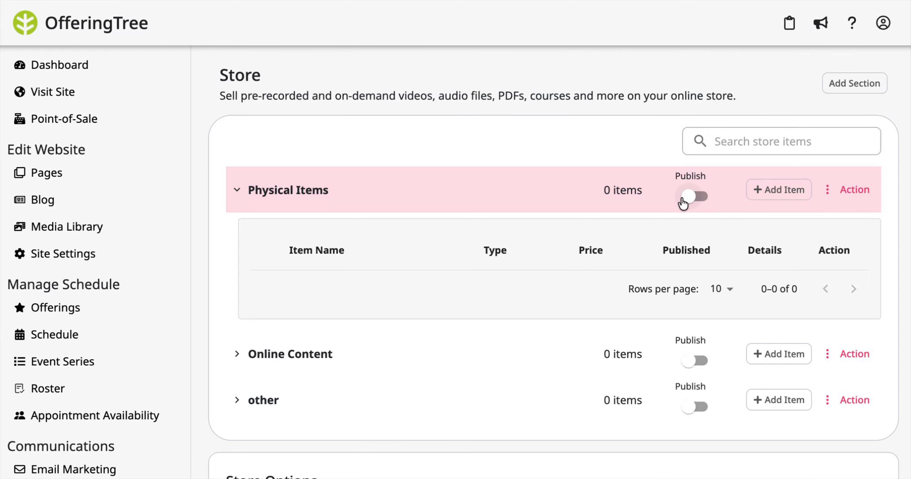
Start a new store item in the Physical Items section and name it Yoga Blocks.
left_click(851, 192)
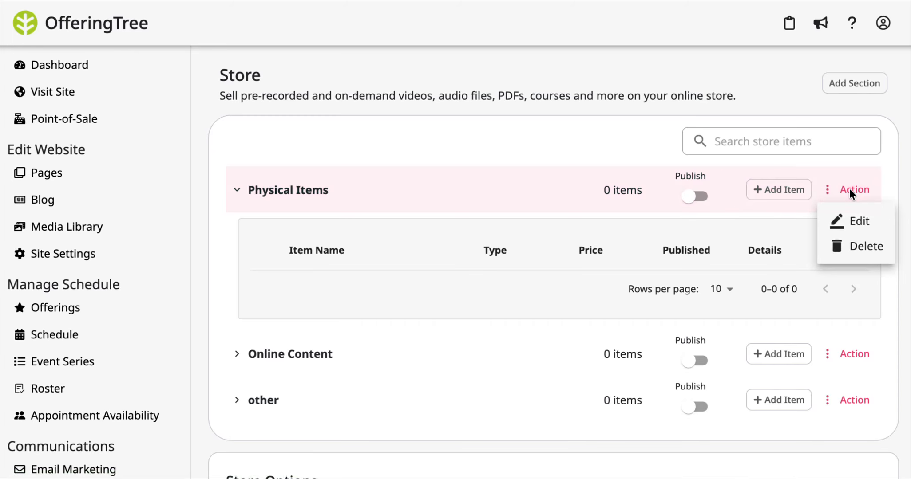
left_click(749, 226)
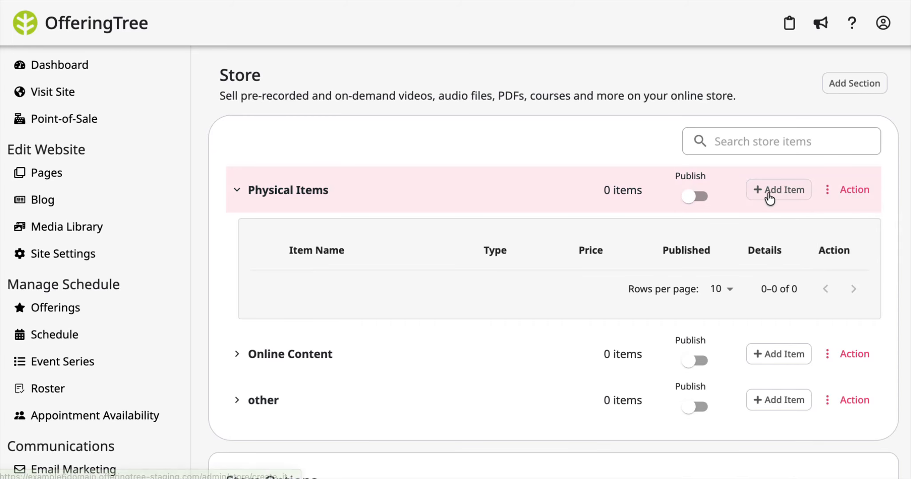
left_click(769, 191)
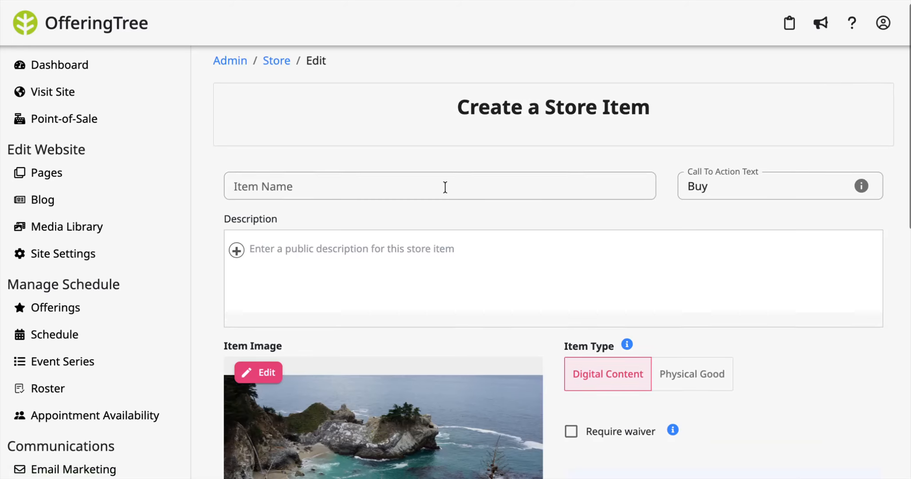
scroll(426, 177, "down", 2)
left_click(393, 140)
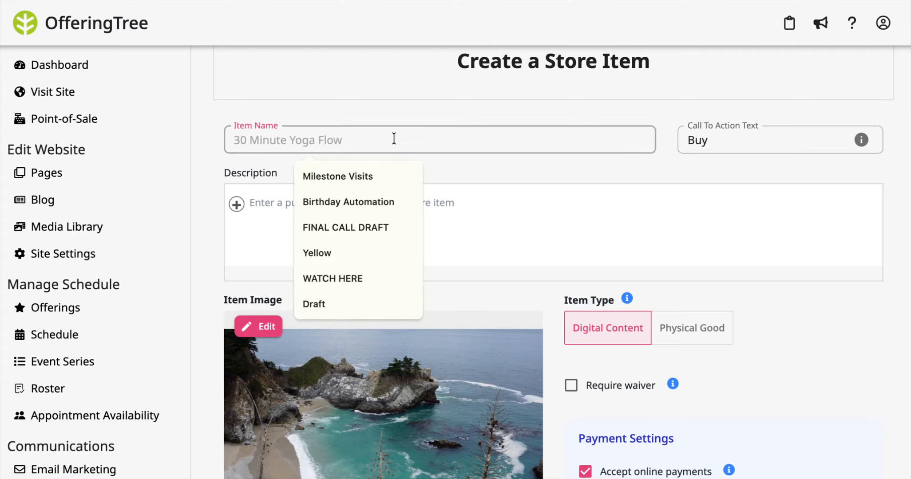
type("Yoga Blocks")
Enter the item's public description "Yoga Blocks for your home practice.".
left_click(682, 145)
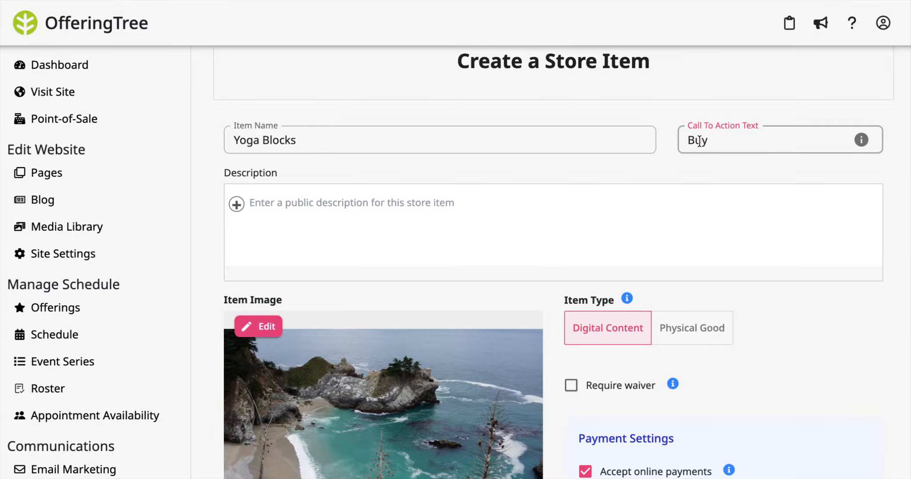
scroll(666, 163, "down", 1)
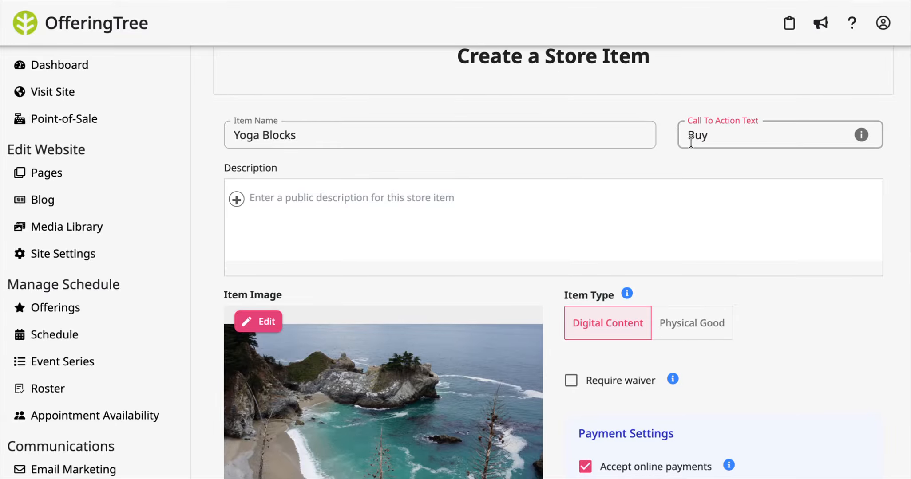
scroll(582, 178, "down", 1)
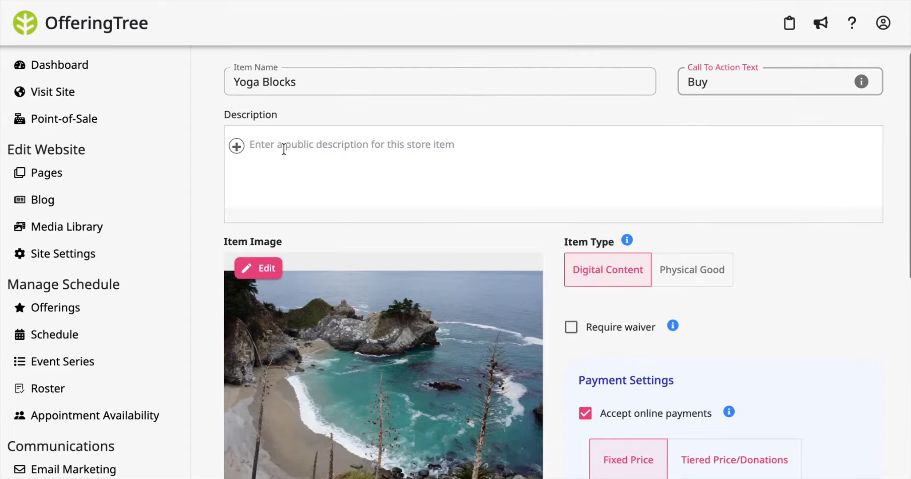
left_click(276, 144)
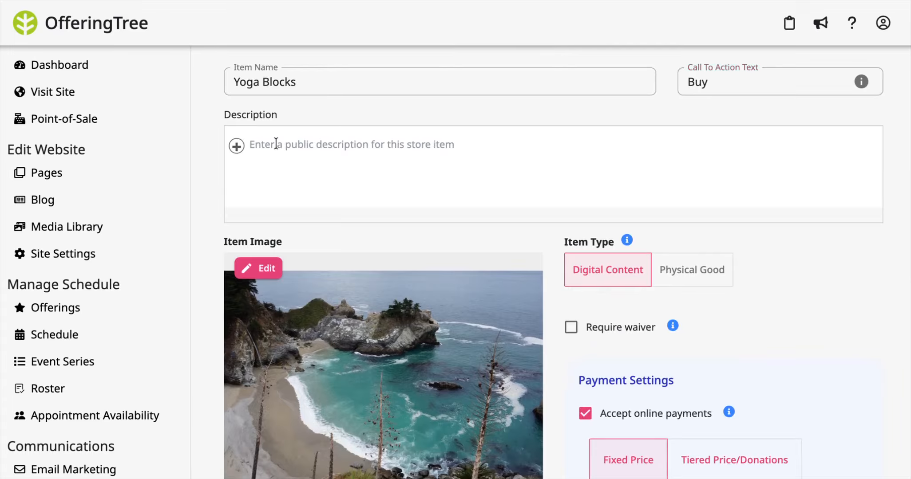
type("Yoga Blocks for your home practice.")
Replace the item image with a stock photo of a cork yoga block with mala beads.
scroll(380, 212, "down", 2)
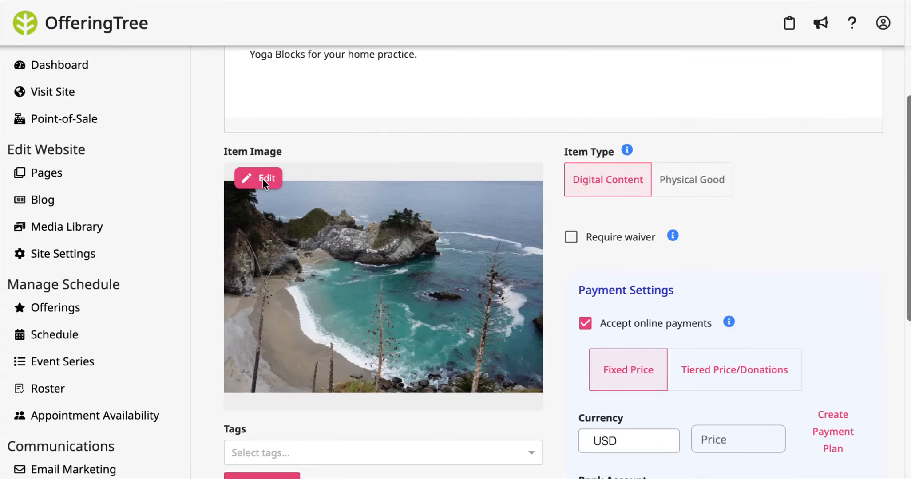
left_click(263, 178)
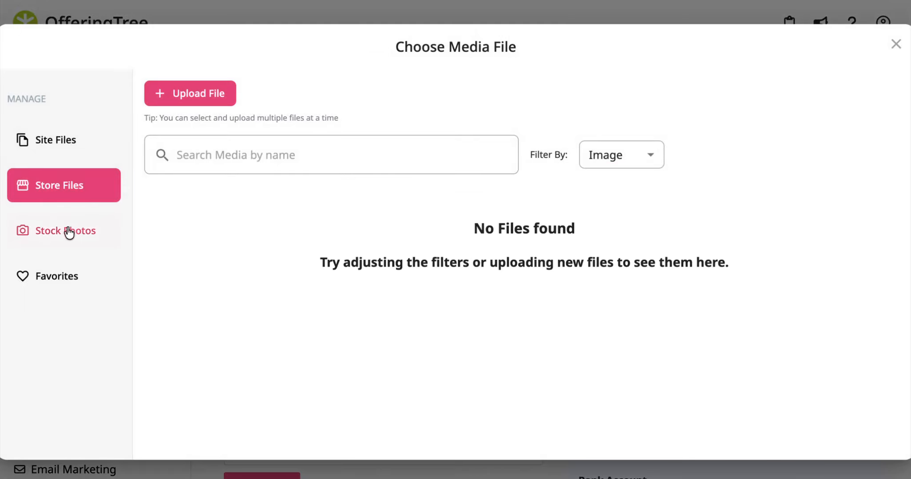
left_click(66, 237)
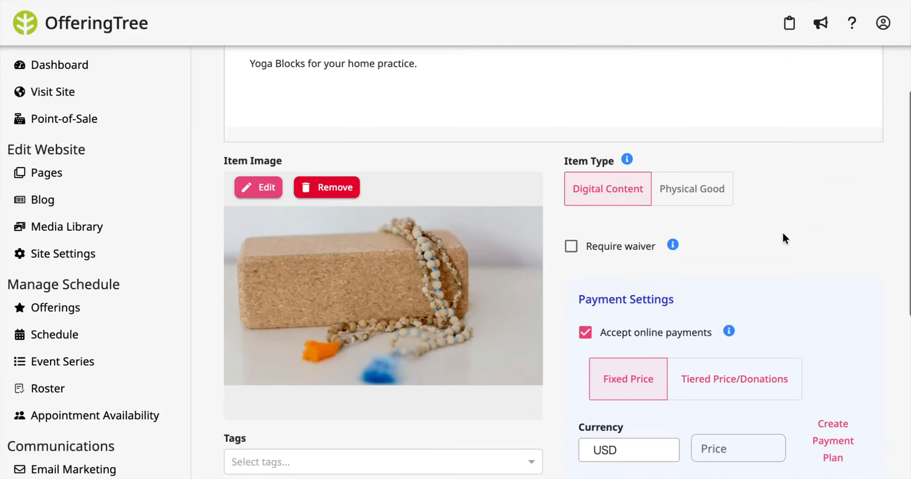
scroll(783, 238, "up", 3)
scroll(783, 238, "down", 2)
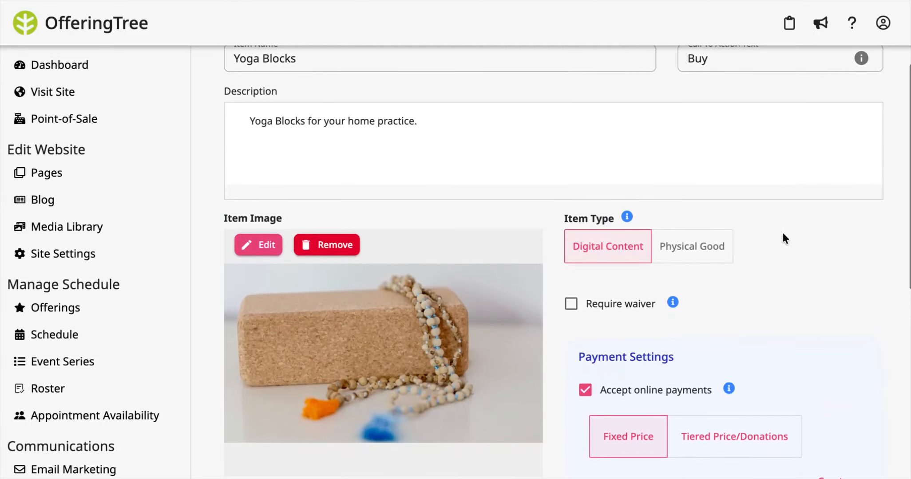
scroll(783, 238, "down", 1)
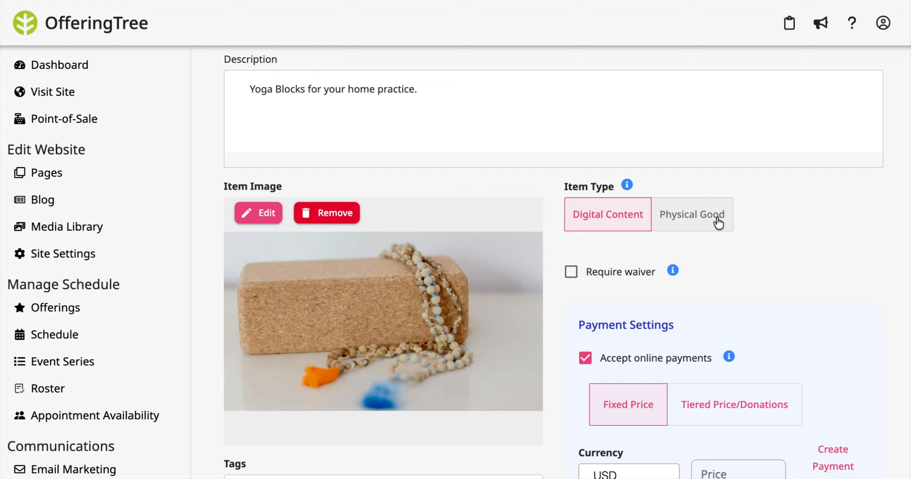
Set the item type to Physical Good.
left_click(683, 218)
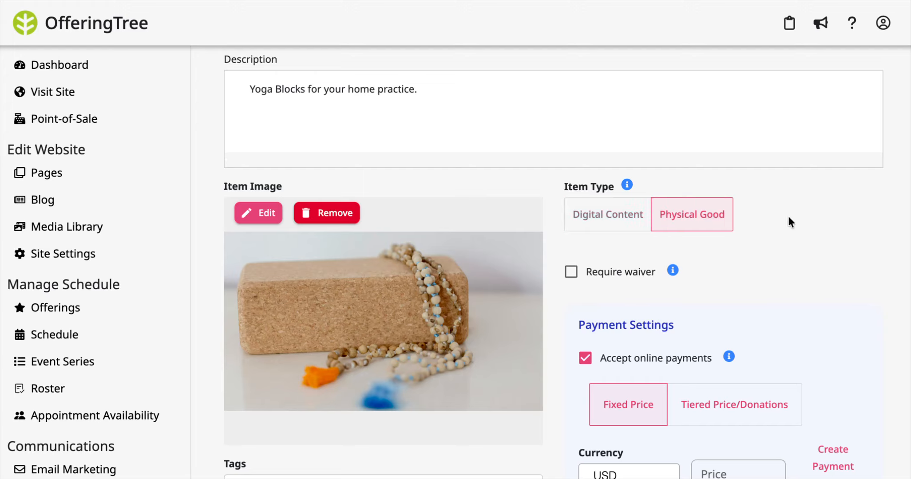
mouse_move(623, 187)
scroll(849, 252, "down", 2)
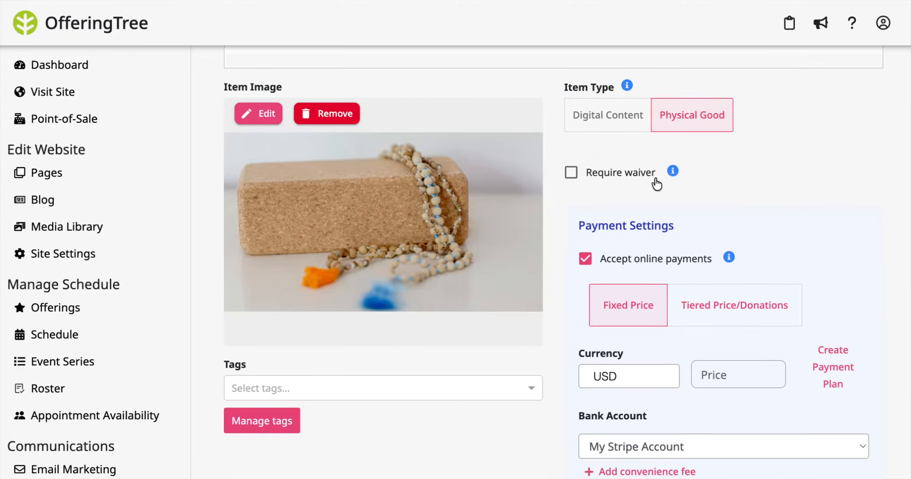
Set the item's fixed price to 20 USD in the payment settings.
mouse_move(674, 172)
scroll(729, 211, "down", 1)
scroll(729, 214, "down", 1)
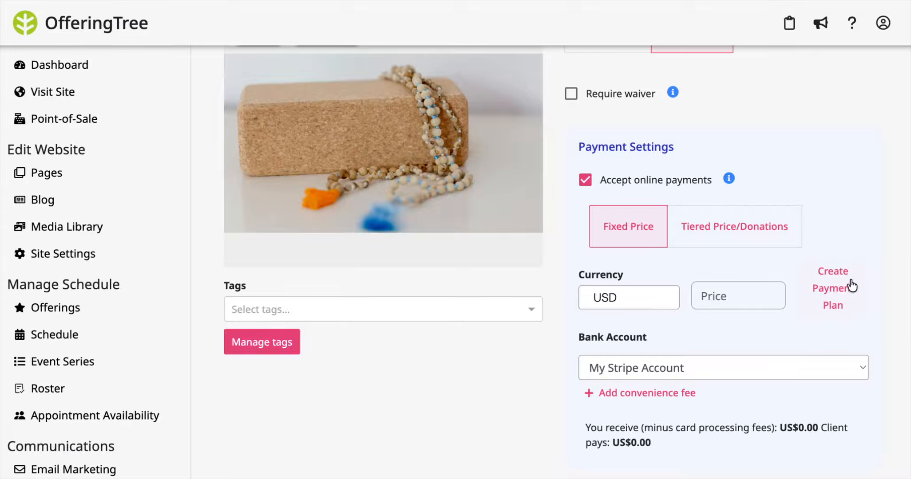
mouse_move(730, 142)
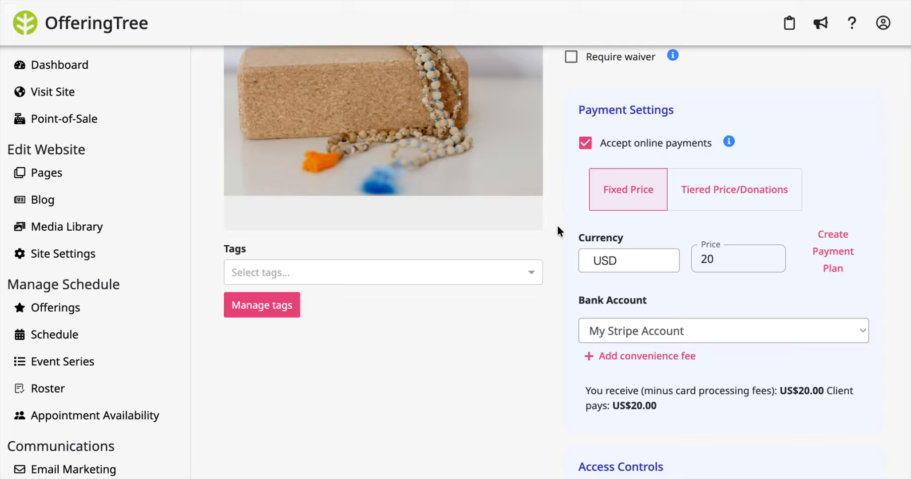
Check the available item tags and the access control options, including the explanation of limited time access.
left_click(534, 275)
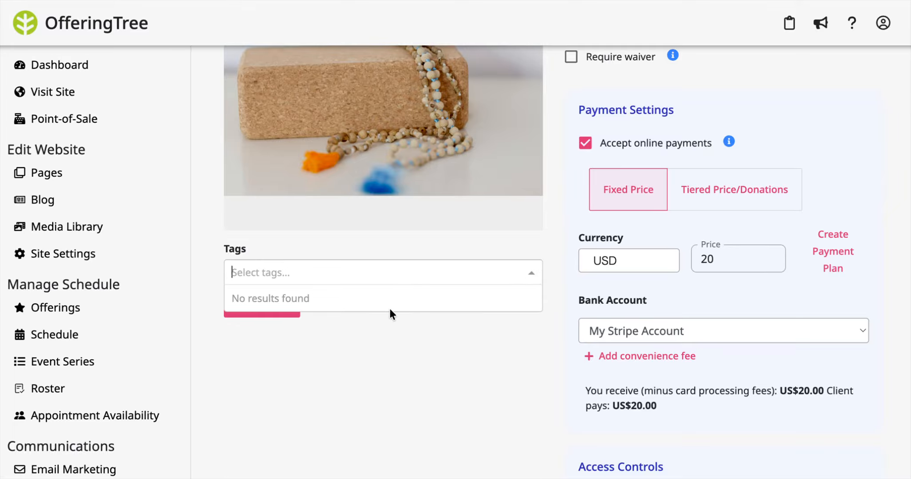
left_click(409, 333)
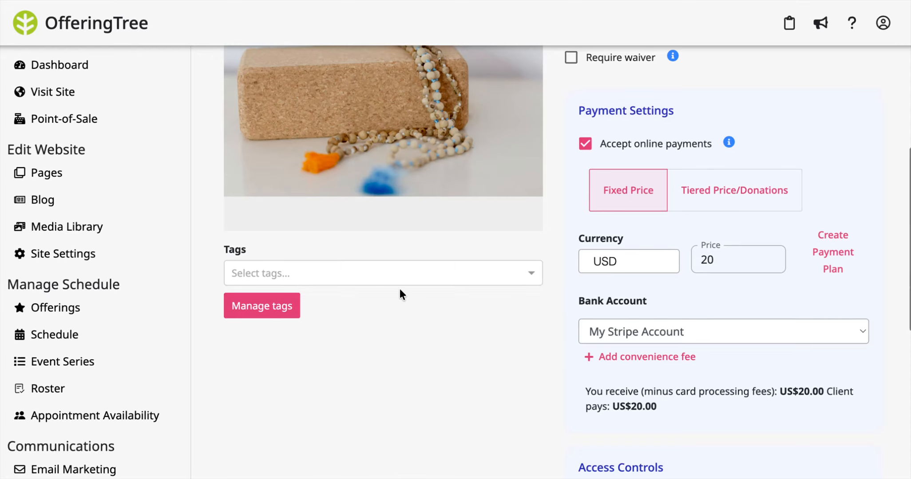
scroll(401, 294, "up", 2)
scroll(402, 295, "down", 10)
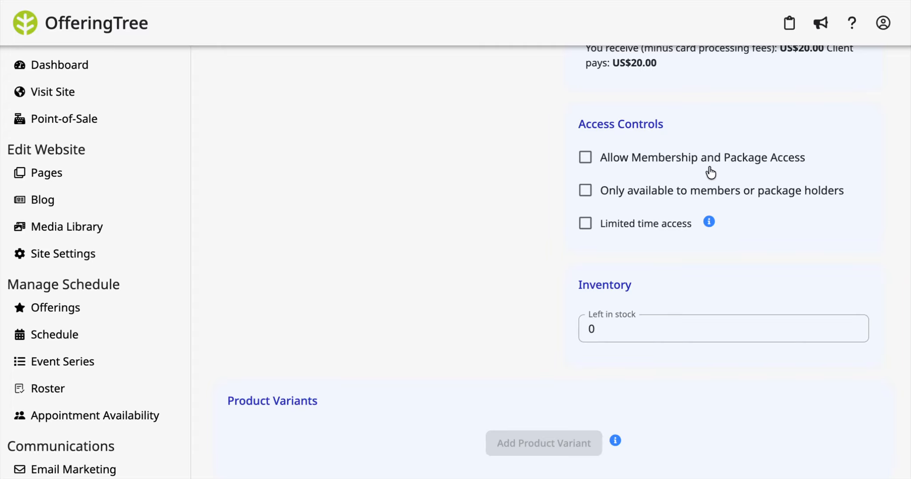
mouse_move(708, 224)
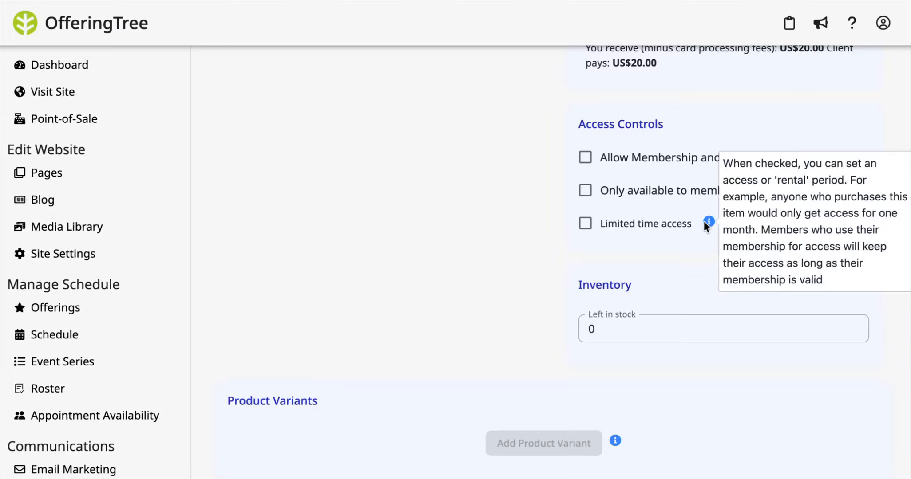
scroll(571, 280, "down", 1)
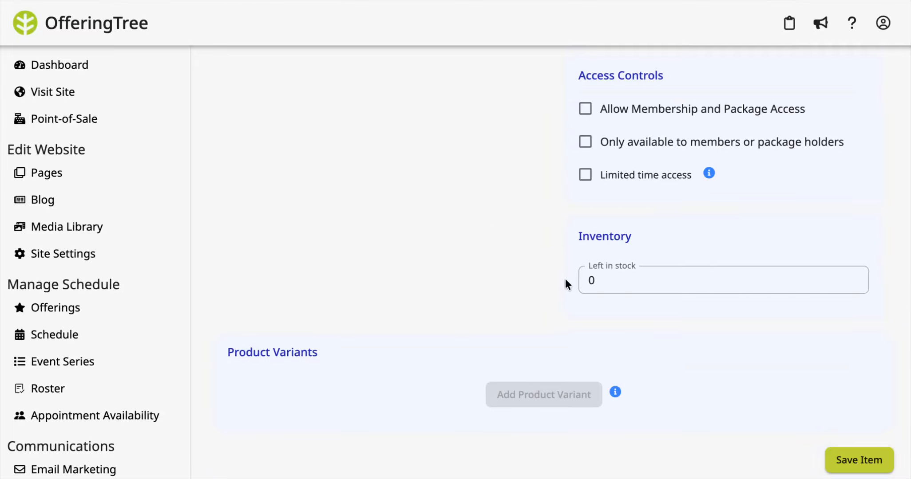
Set the inventory left in stock to 10 and save the store item.
left_click(600, 280)
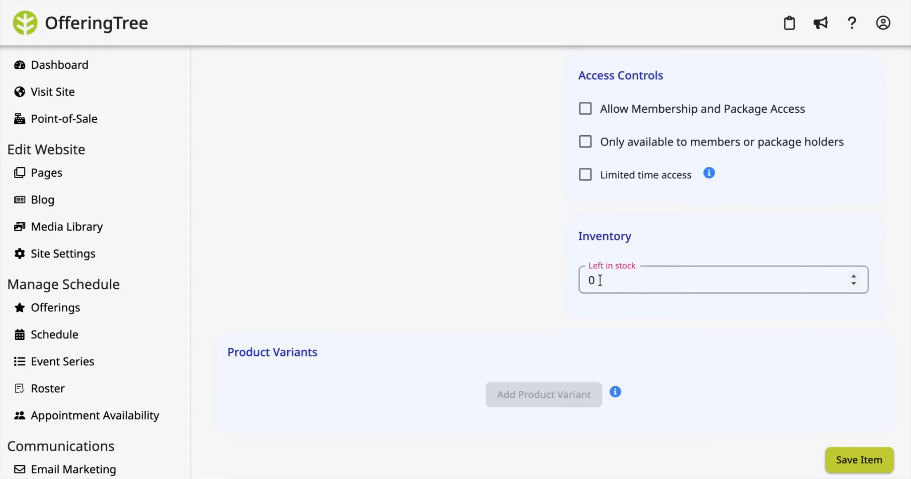
type("10")
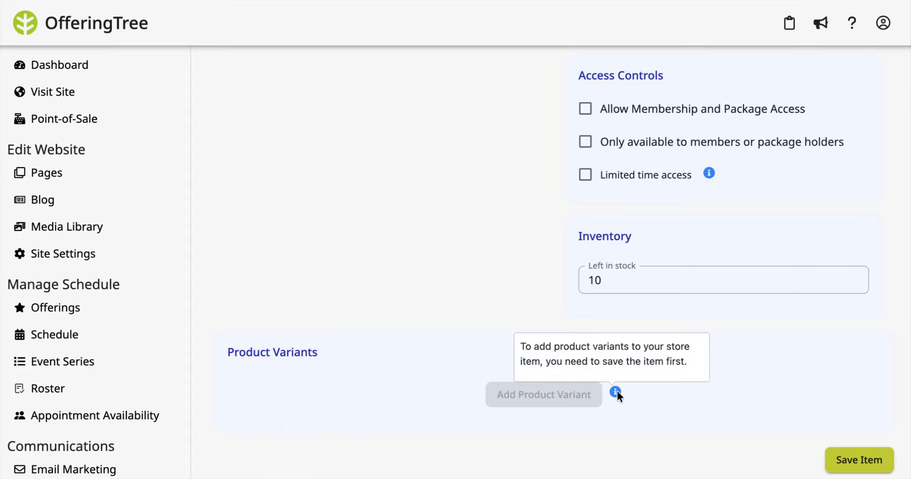
scroll(791, 360, "up", 2)
scroll(791, 360, "down", 3)
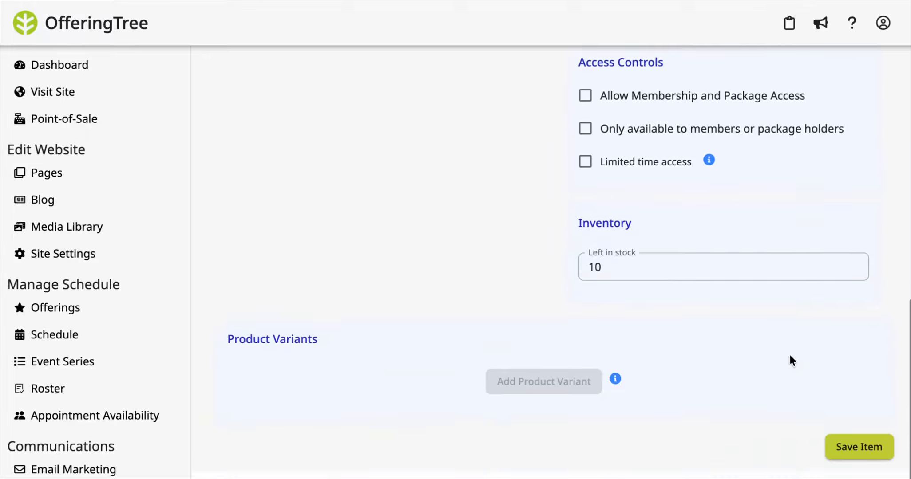
left_click(858, 458)
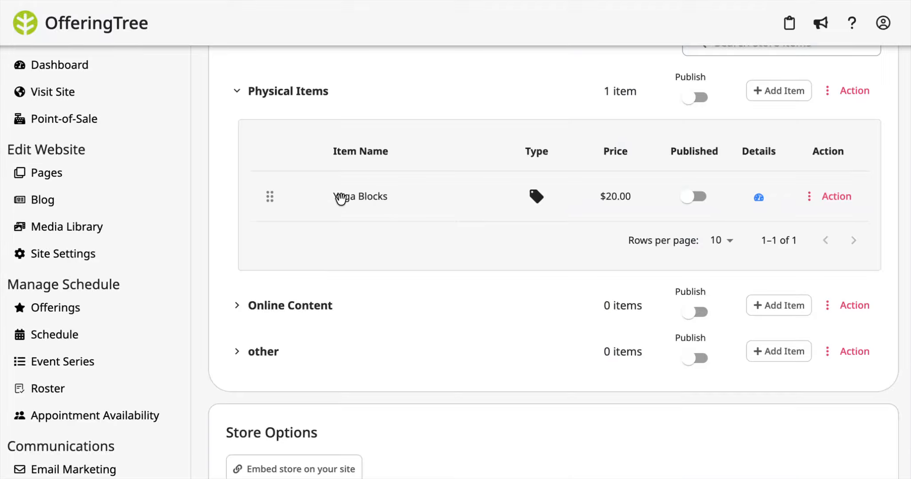
Open the saved Yoga Blocks item for editing from the Physical Items section.
mouse_move(543, 195)
left_click(824, 198)
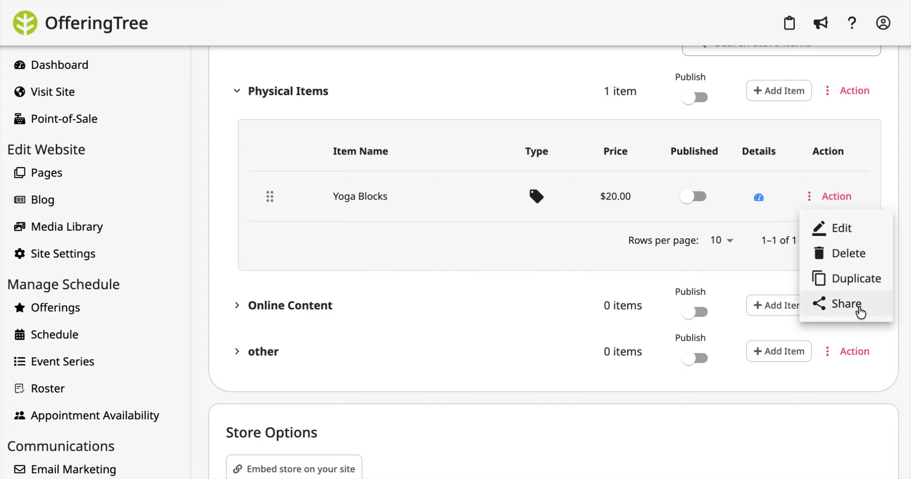
left_click(858, 170)
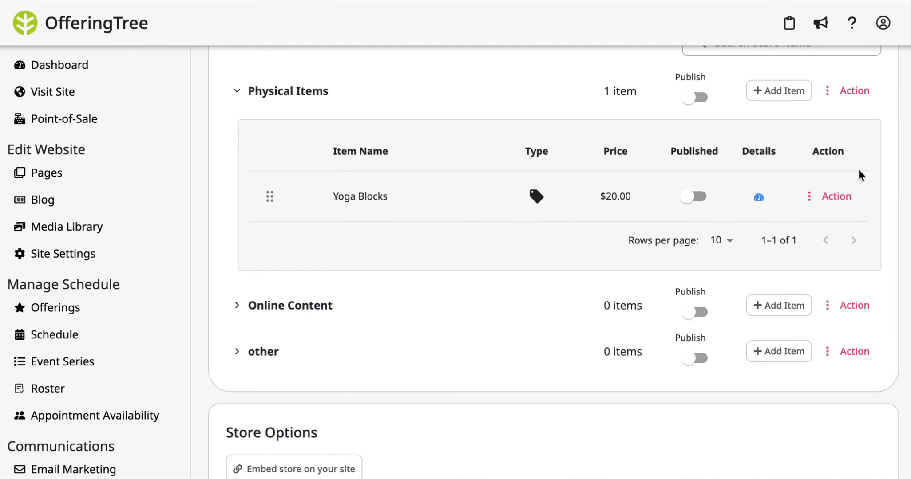
left_click(830, 187)
left_click(826, 228)
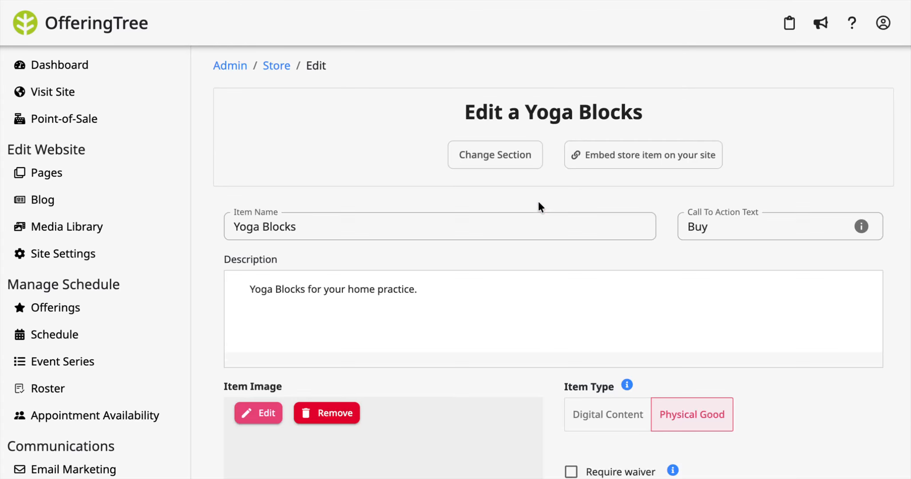
Add a product variant titled Cork Yoga Block with its cork block image and 4 left in stock.
scroll(526, 310, "down", 15)
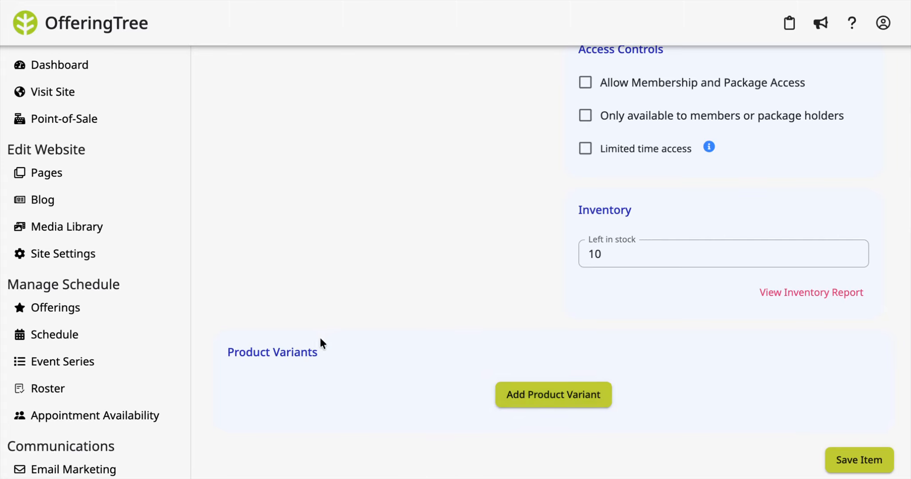
left_click(545, 401)
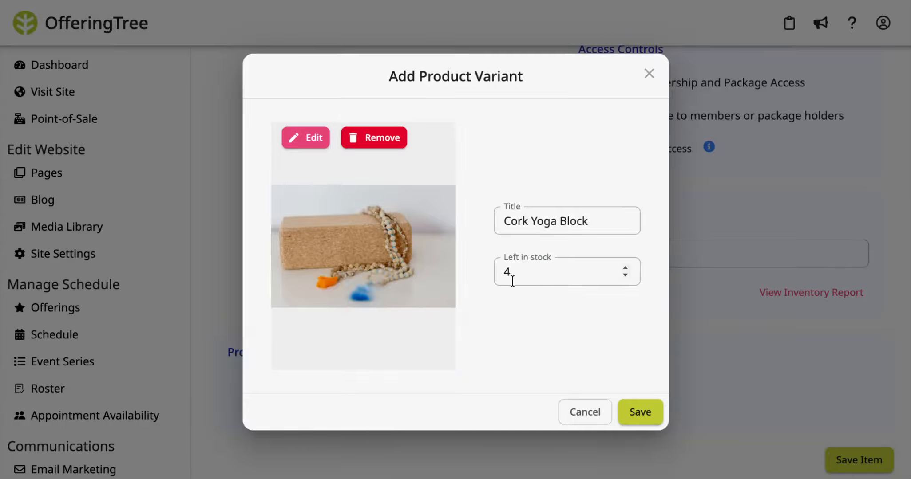
left_click(644, 415)
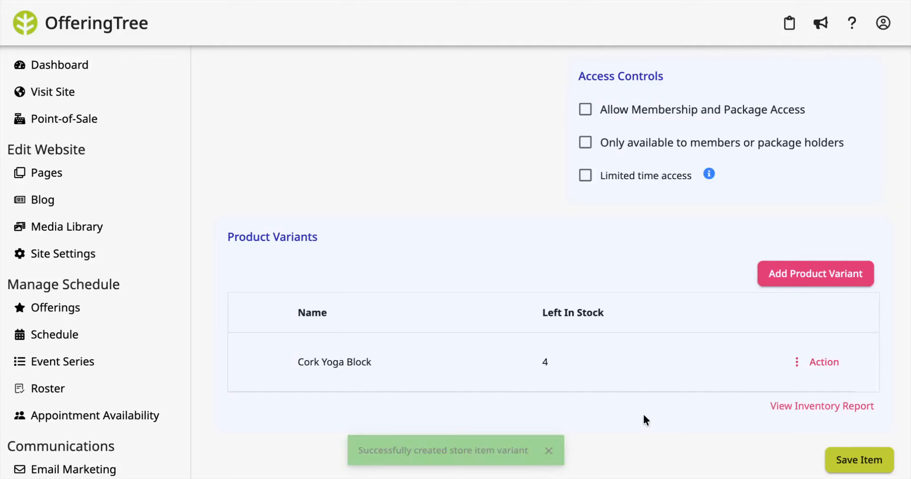
Add a second product variant titled Black Yoga Block with its own image and 6 in stock, and save the store item.
scroll(647, 247, "up", 2)
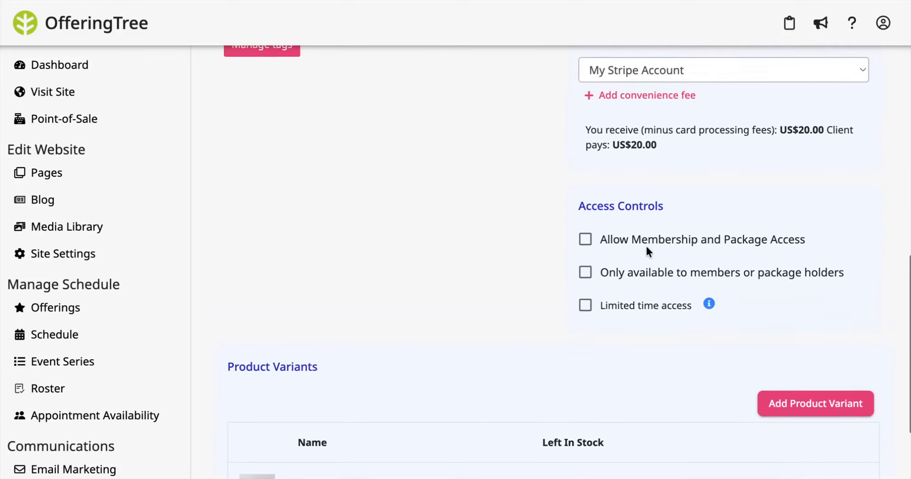
scroll(646, 246, "down", 3)
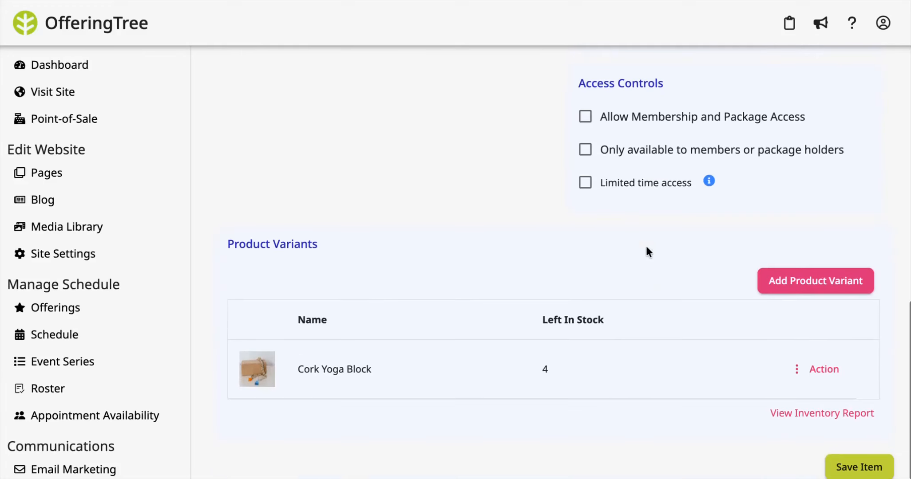
left_click(791, 272)
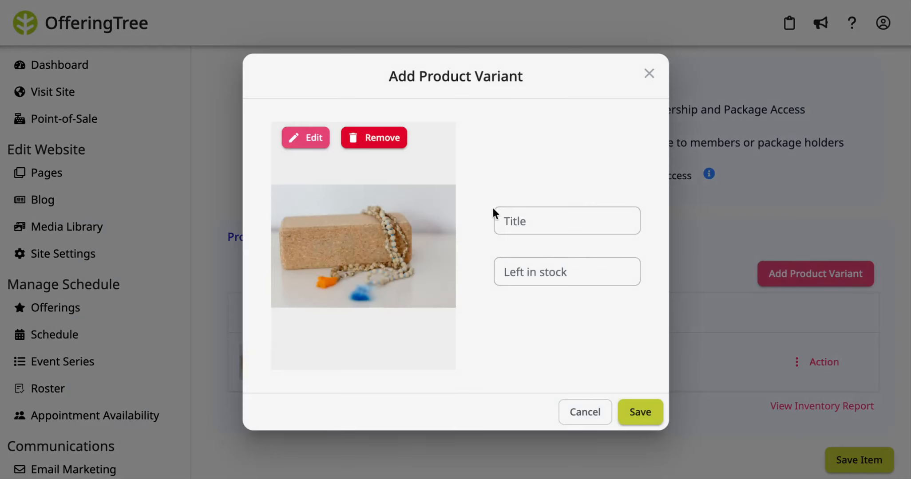
left_click(527, 225)
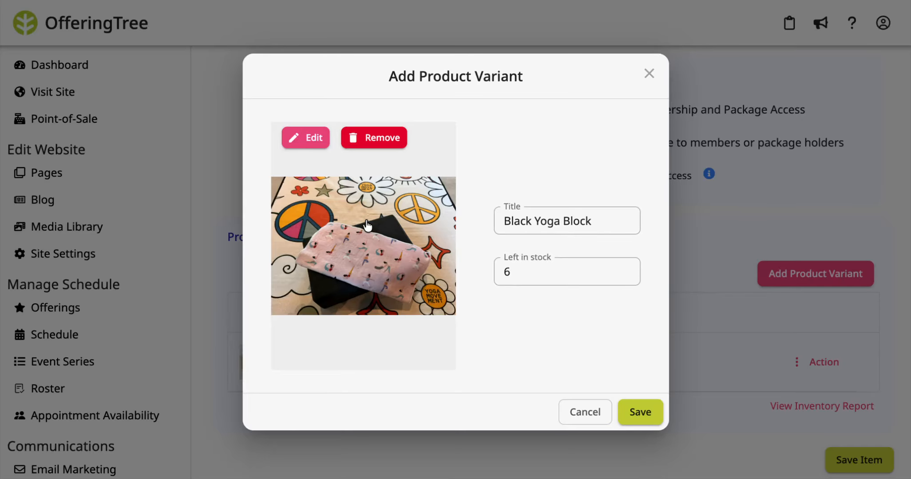
left_click(652, 409)
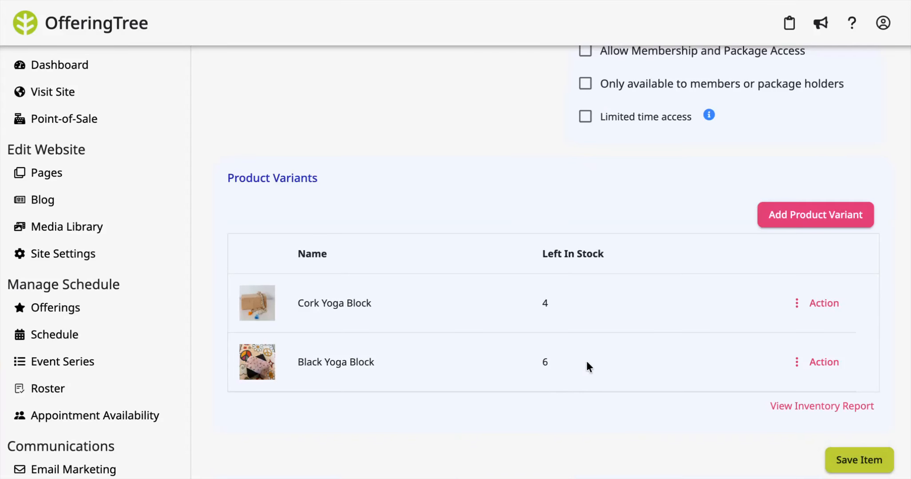
left_click(854, 470)
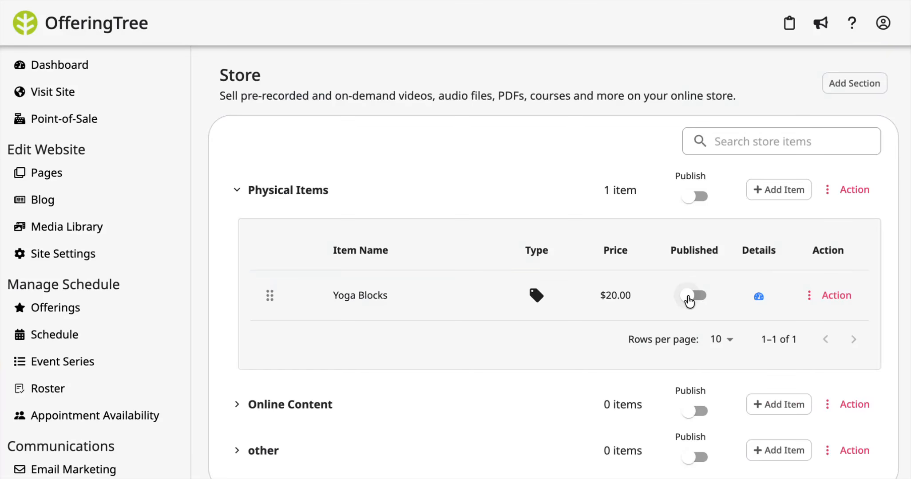
Publish the Yoga Blocks item and view its public page down to the variant choices.
left_click(694, 296)
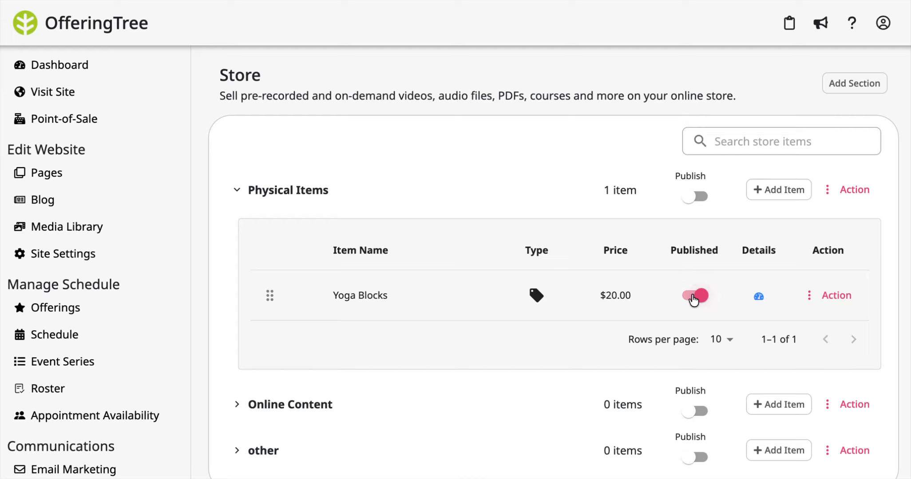
left_click(829, 297)
left_click(834, 406)
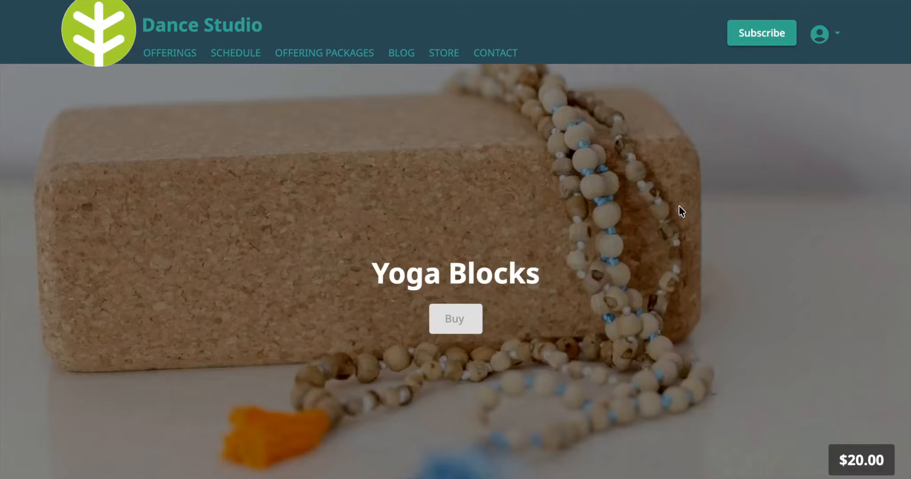
scroll(680, 207, "down", 2)
scroll(406, 323, "down", 4)
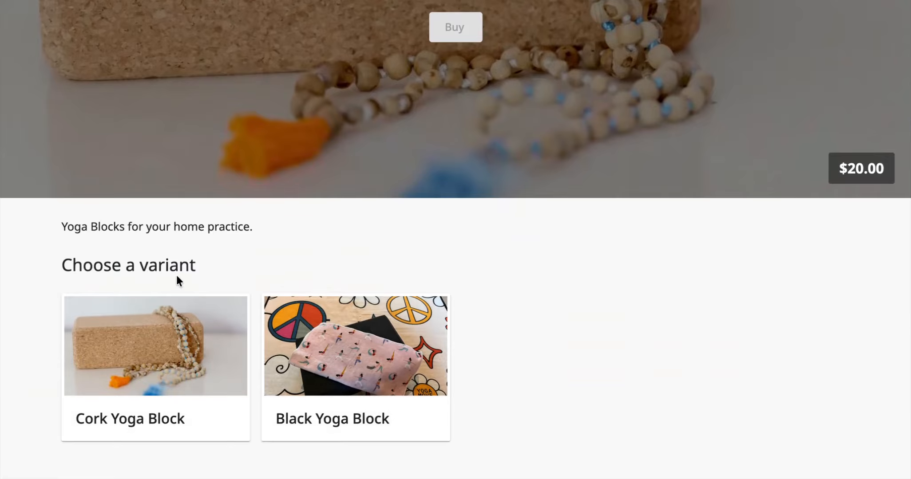
scroll(240, 282, "down", 1)
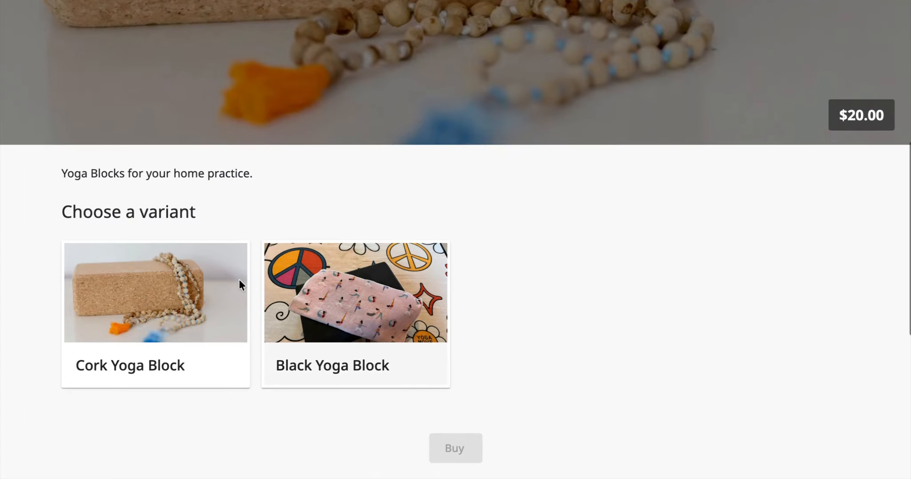
Choose the Cork Yoga Block variant, start its purchase and continue past the customer's name field.
left_click(167, 302)
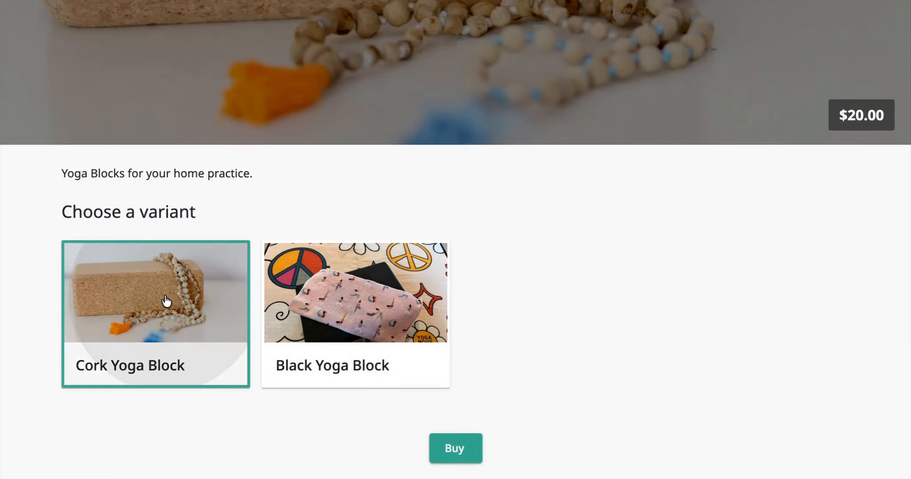
left_click(458, 456)
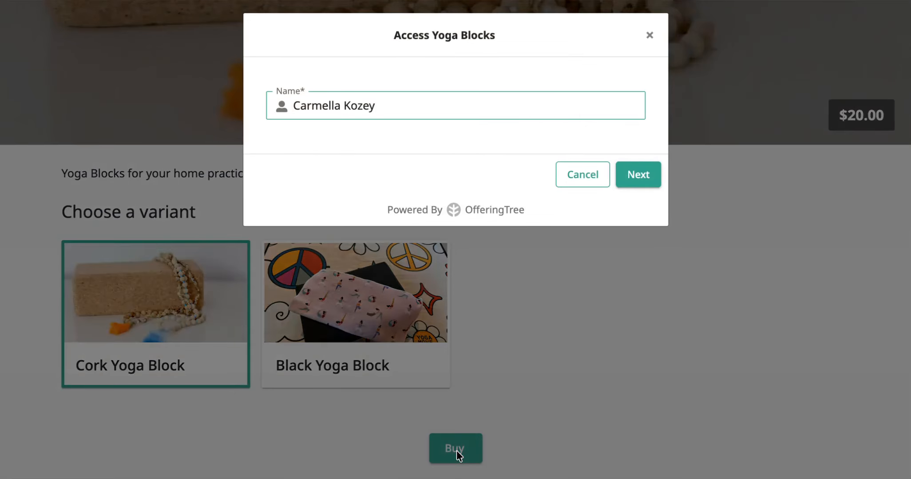
left_click(654, 175)
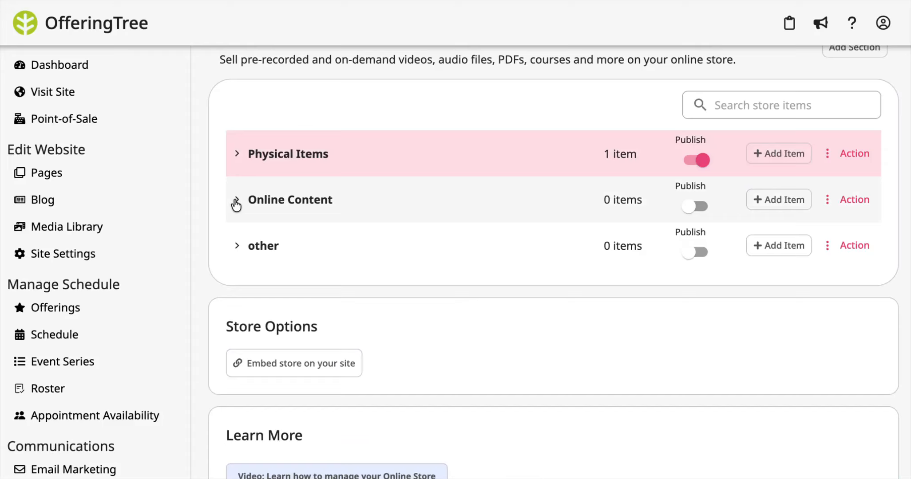
Create a digital item in Online Content named 10 Minute Meditation, with call to action Rent, a 30-day rental description, a singing bowl image and price 10 USD.
left_click(237, 202)
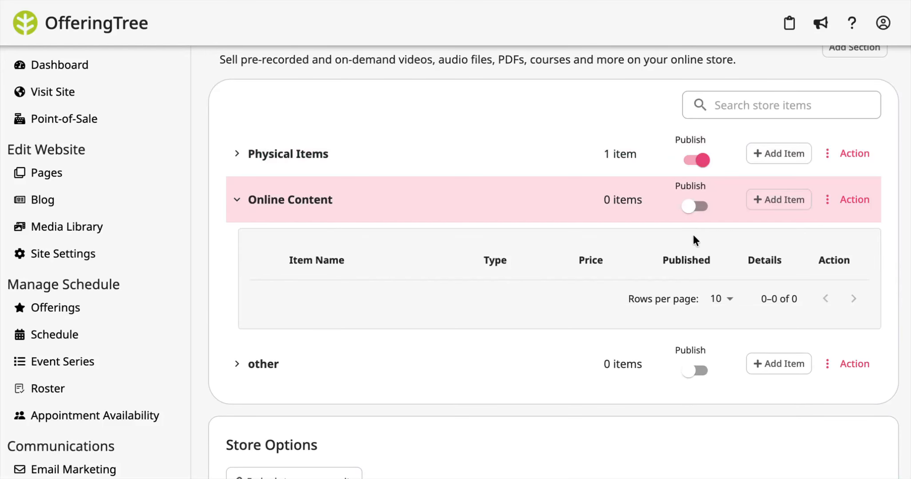
left_click(769, 202)
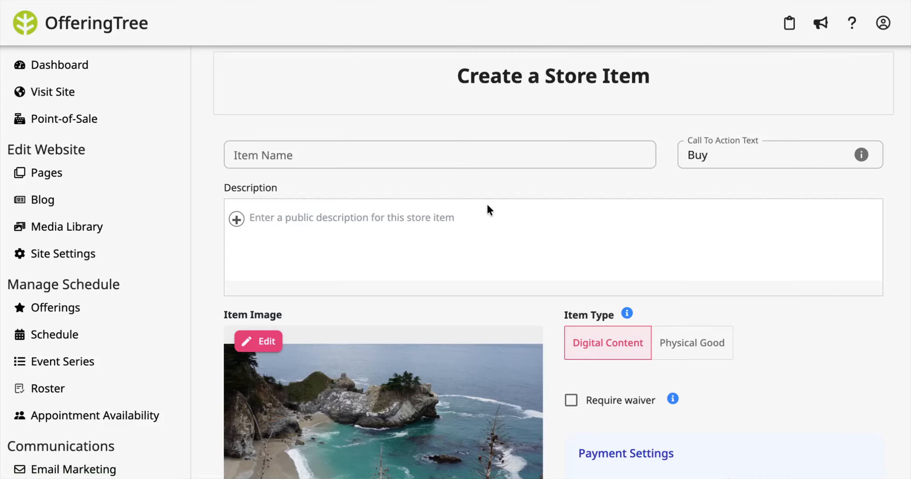
scroll(591, 318, "down", 4)
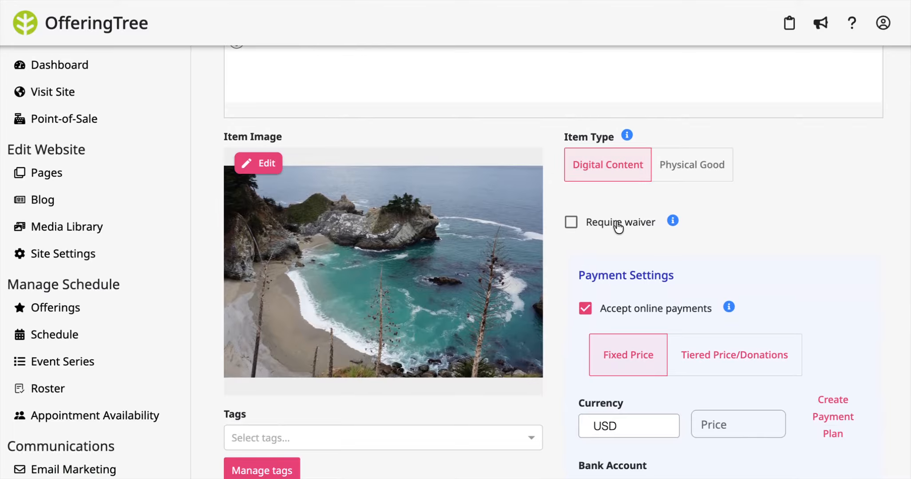
scroll(616, 225, "up", 3)
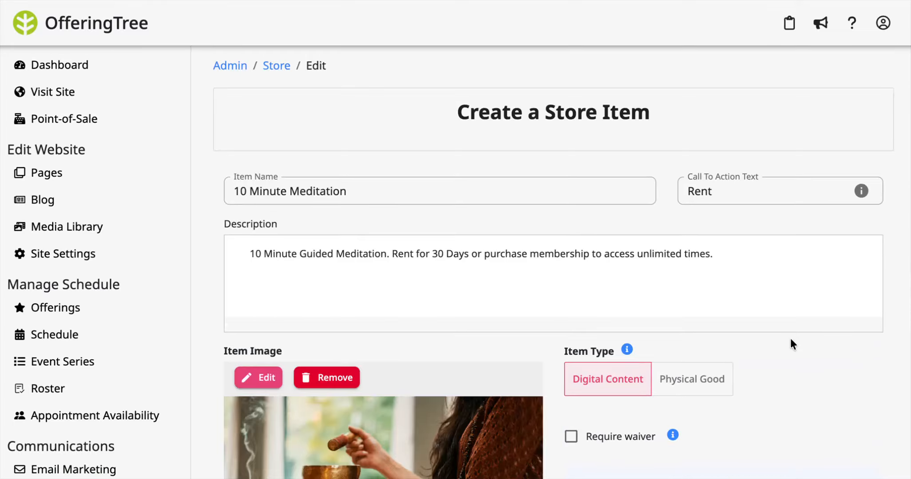
scroll(791, 340, "down", 1)
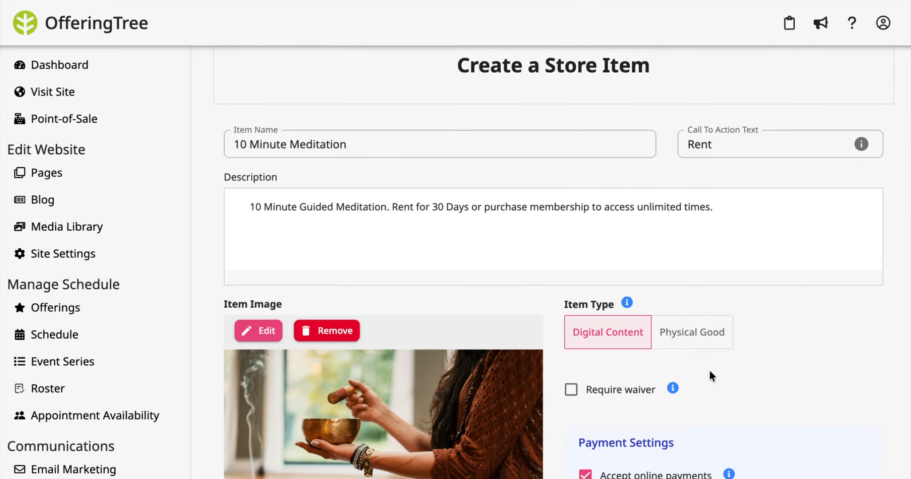
scroll(709, 373, "down", 2)
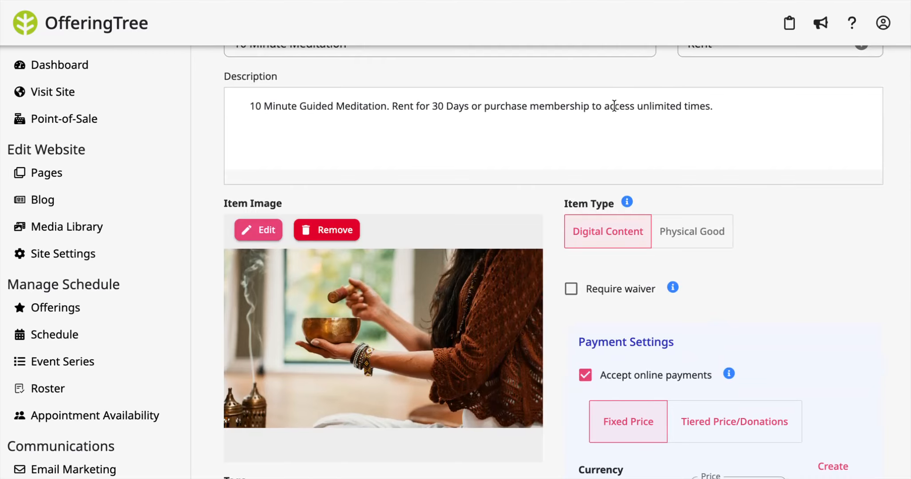
scroll(772, 297, "down", 5)
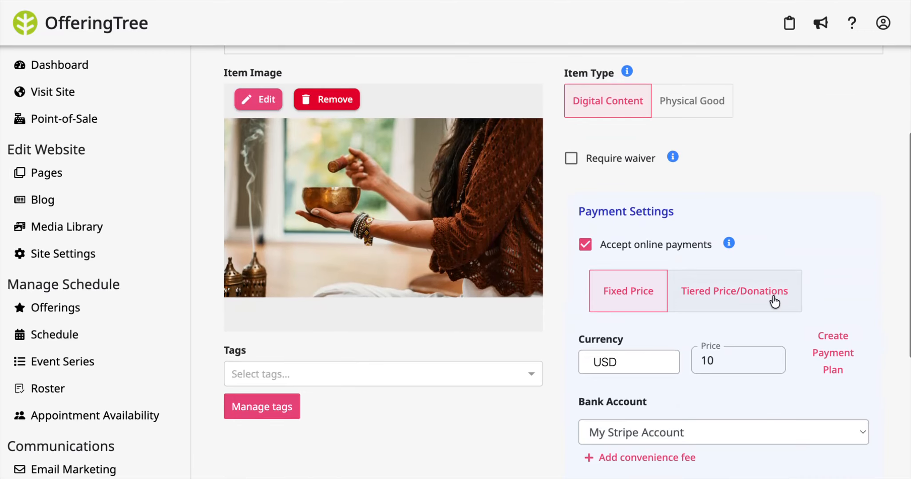
scroll(773, 297, "down", 3)
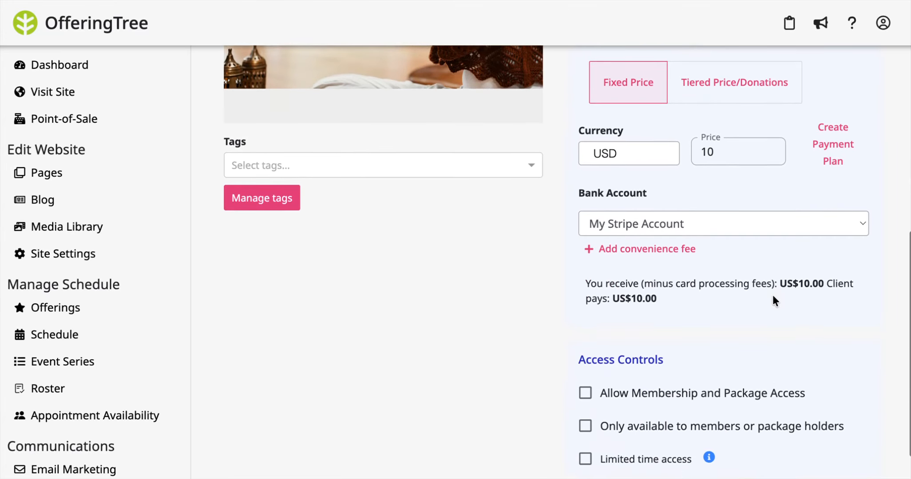
Enable limited time access for the meditation item and set its access time to 30 days.
scroll(658, 268, "up", 5)
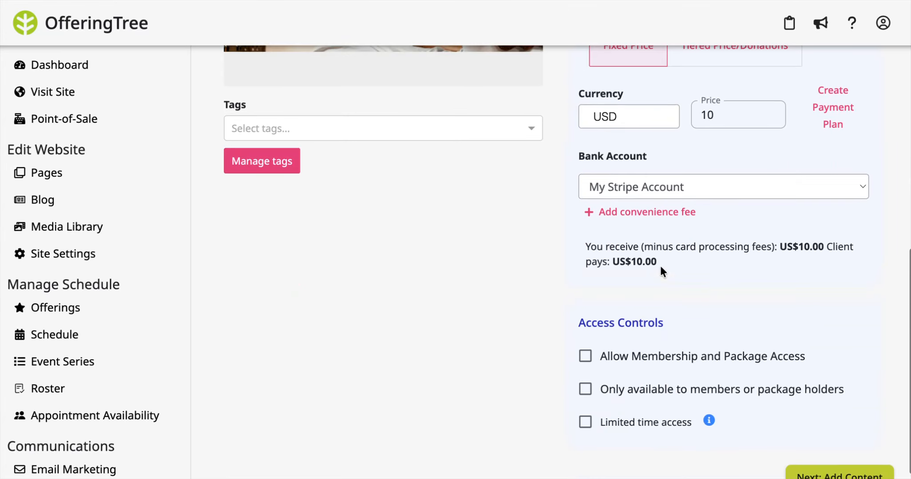
scroll(661, 268, "down", 5)
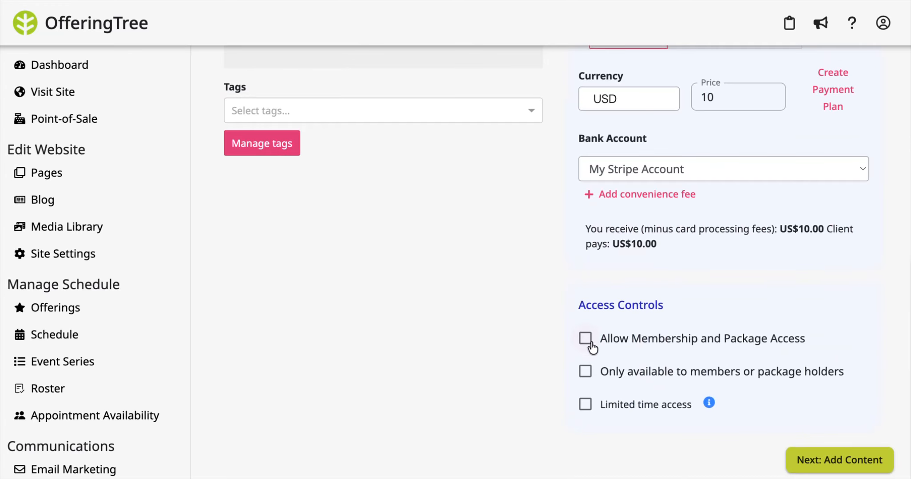
left_click(587, 404)
scroll(673, 355, "down", 1)
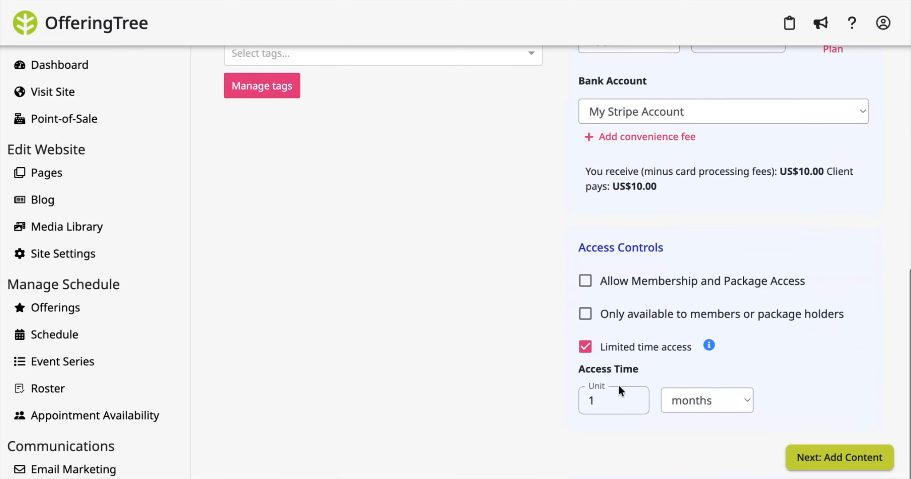
left_click(695, 410)
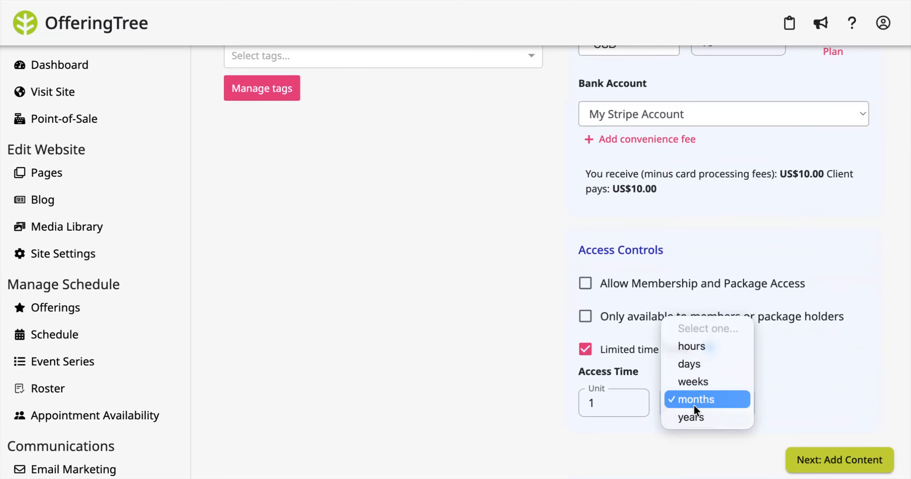
left_click(697, 364)
left_click(613, 400)
key("BackSpace")
type("30")
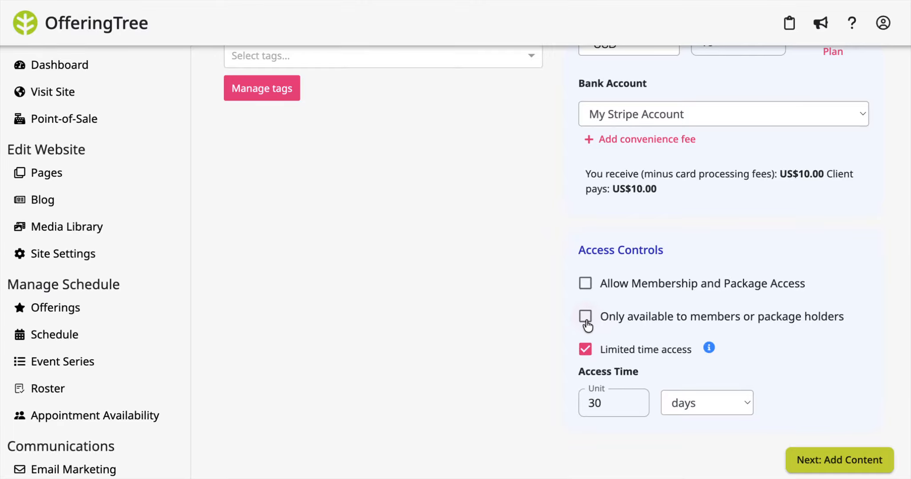
Allow membership and package access for all members and package holders, charging 1 credit.
left_click(584, 284)
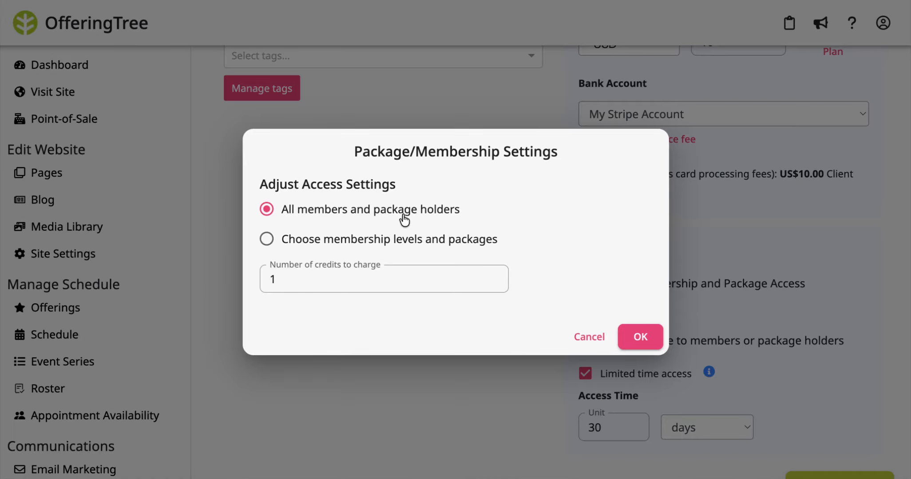
left_click(284, 239)
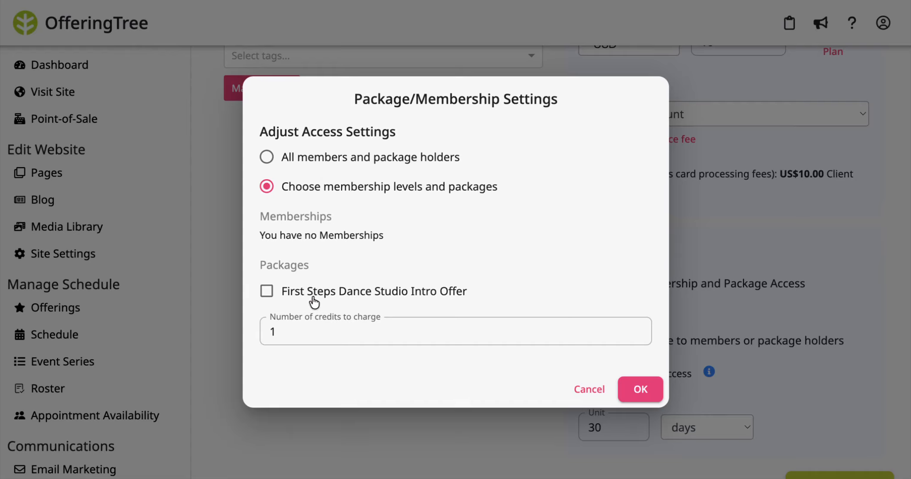
left_click(266, 158)
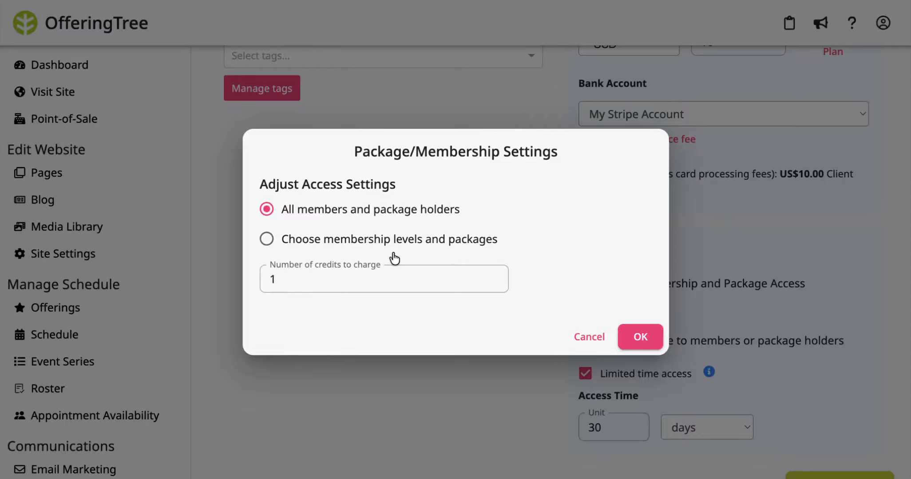
left_click(641, 341)
Accept the access settings, continue to the item's content page and open the new module dialog, leaving it without creating a module.
scroll(798, 294, "down", 4)
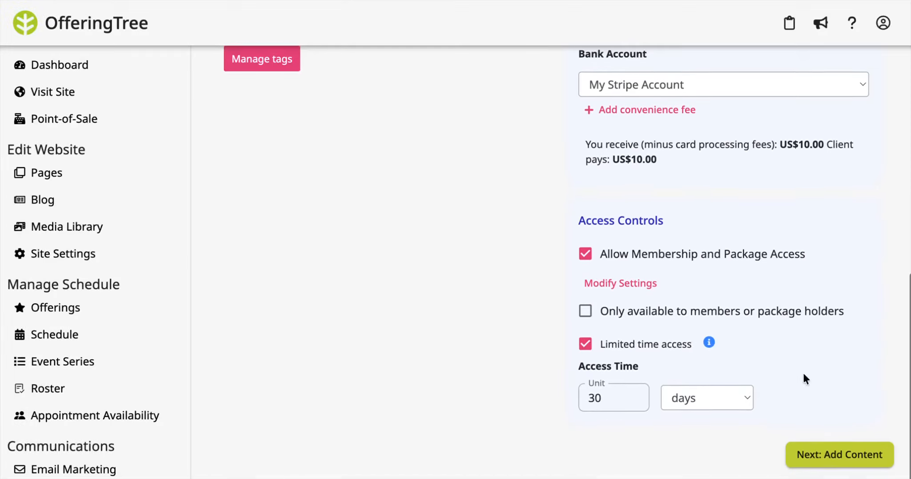
left_click(822, 466)
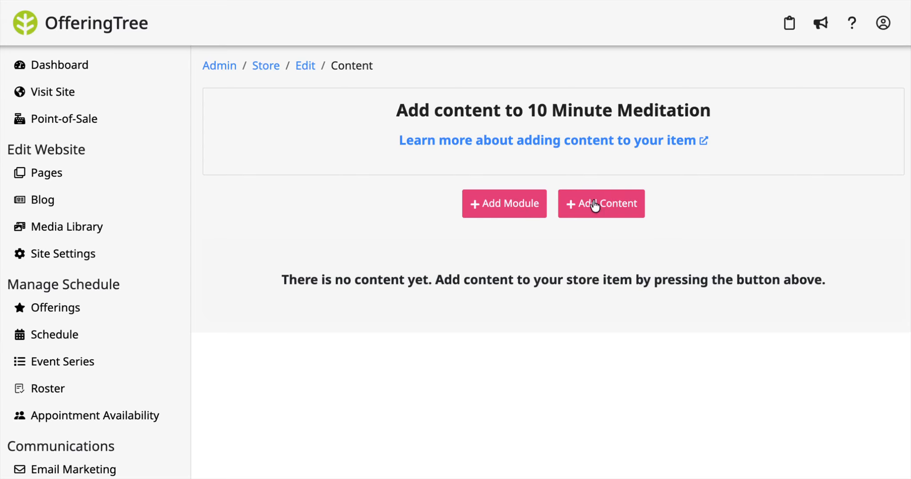
left_click(511, 205)
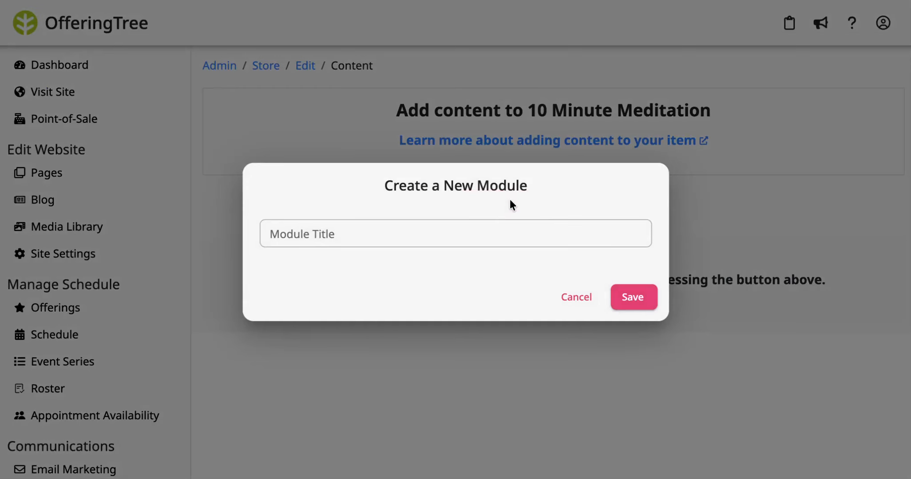
left_click(579, 297)
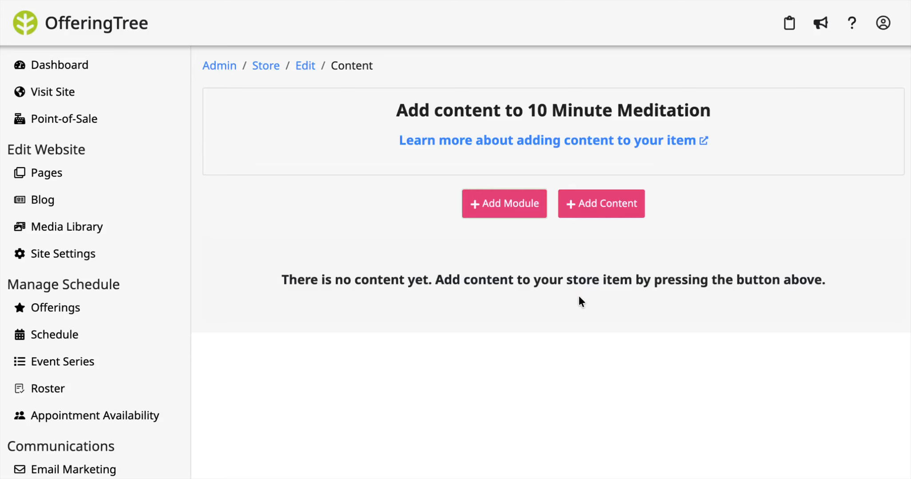
Add an Audio content page to the 10 Minute Meditation item.
left_click(587, 218)
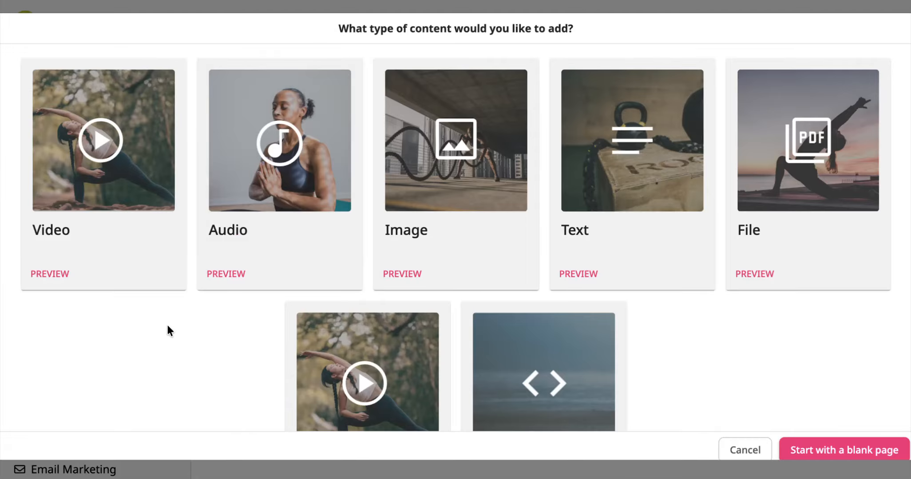
scroll(186, 347, "down", 3)
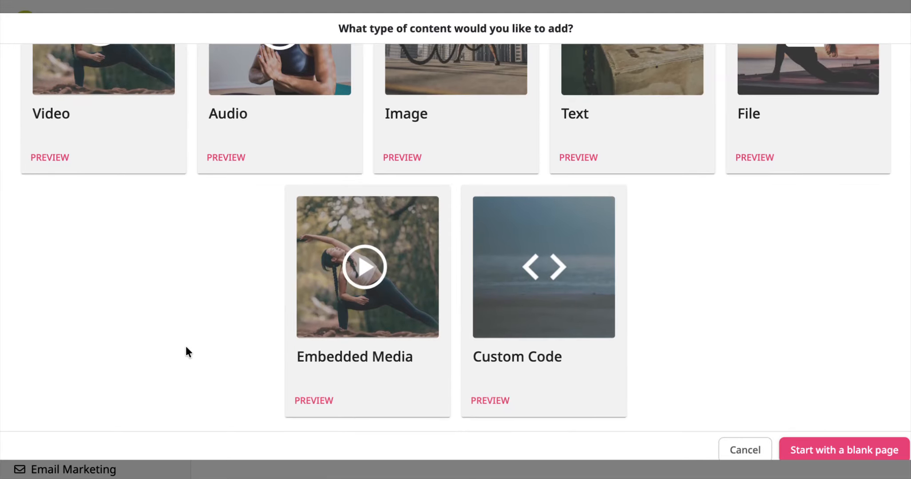
scroll(186, 347, "up", 3)
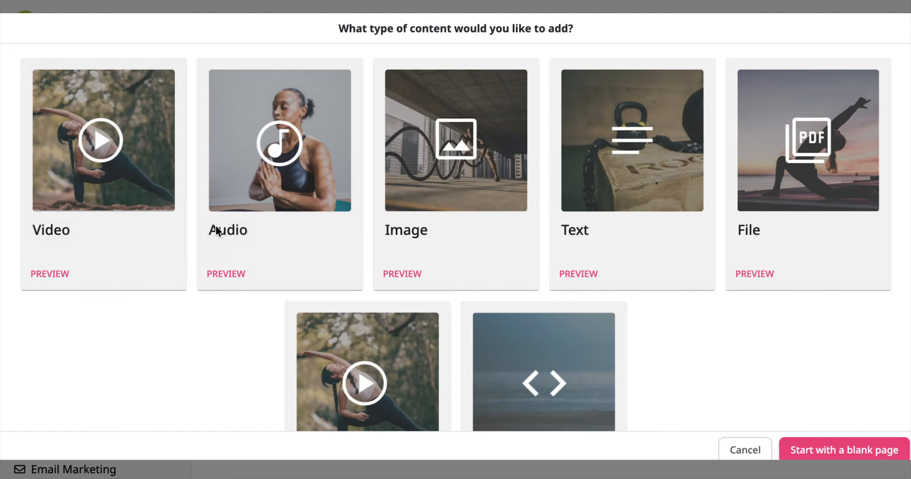
left_click(294, 199)
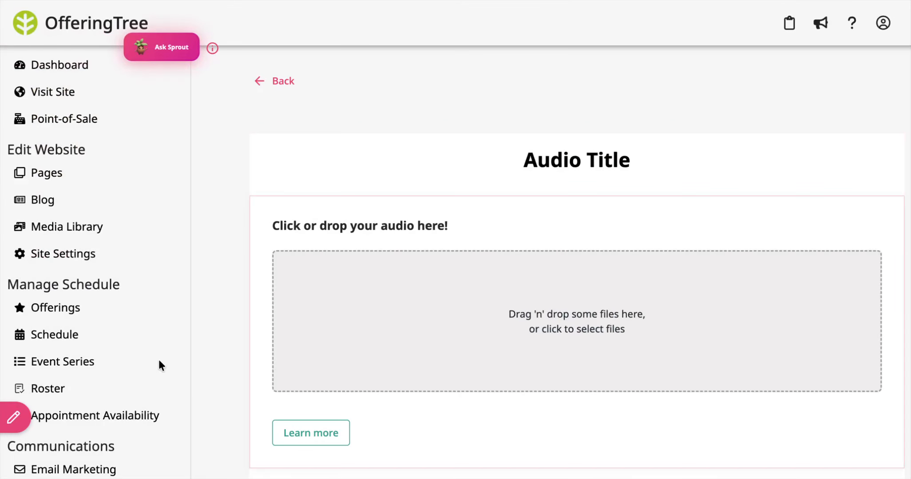
Open the audio page's editing settings and set its title to 10 Minute Meditation.
left_click(13, 418)
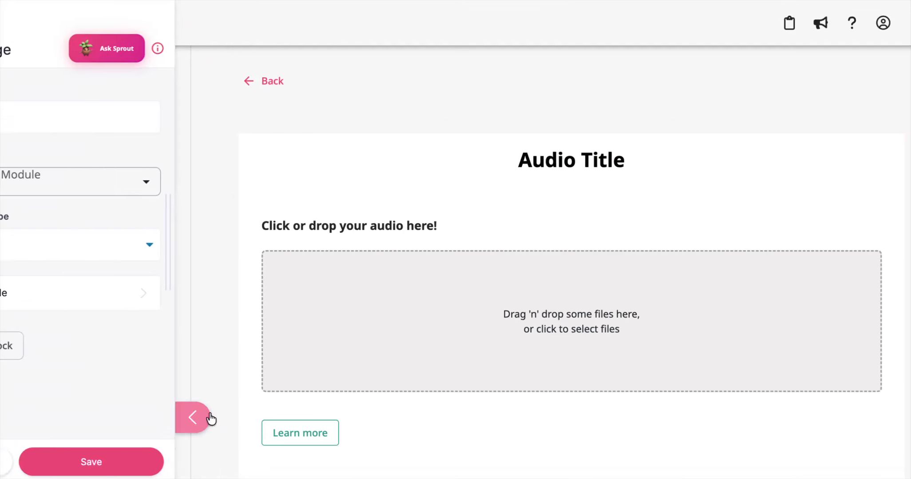
scroll(421, 311, "down", 2)
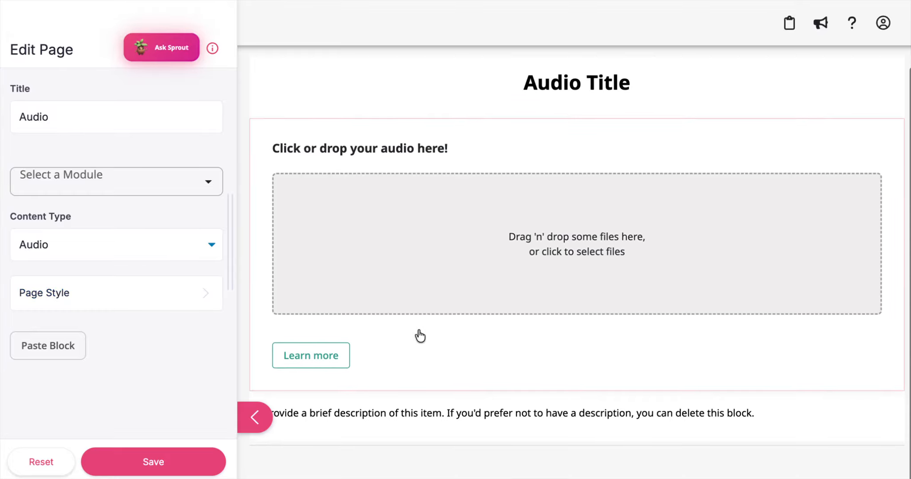
scroll(516, 265, "up", 2)
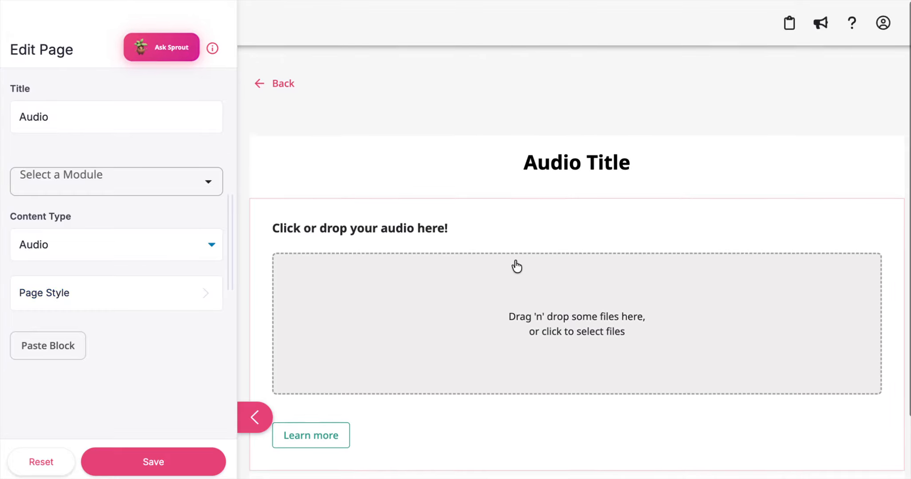
left_click(120, 118)
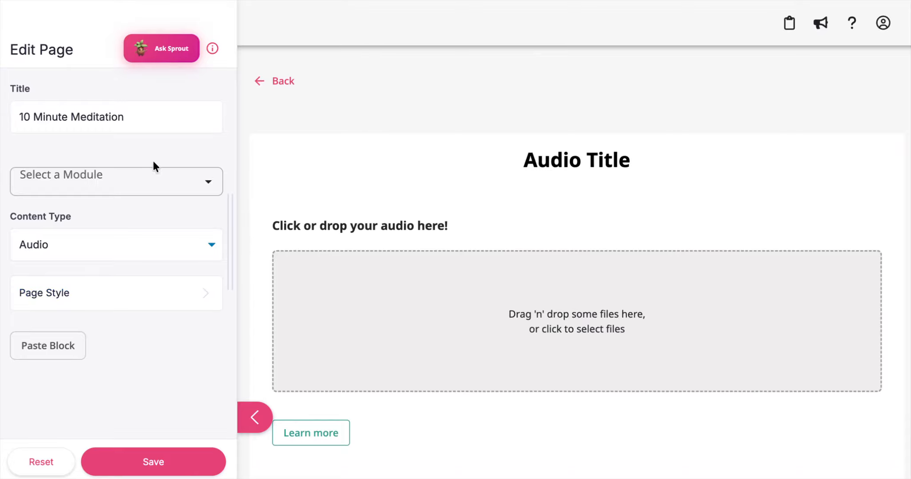
Examine the audio page's module and content type choices and its Page Style settings.
left_click(152, 166)
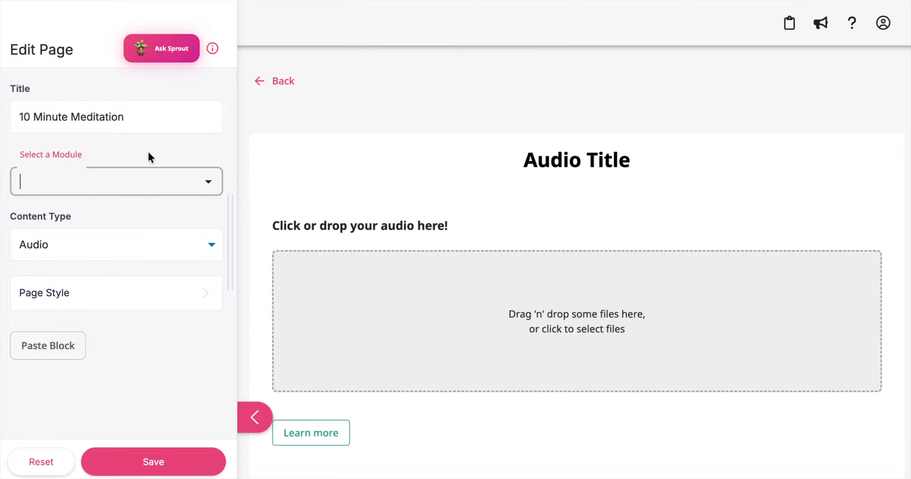
left_click(210, 184)
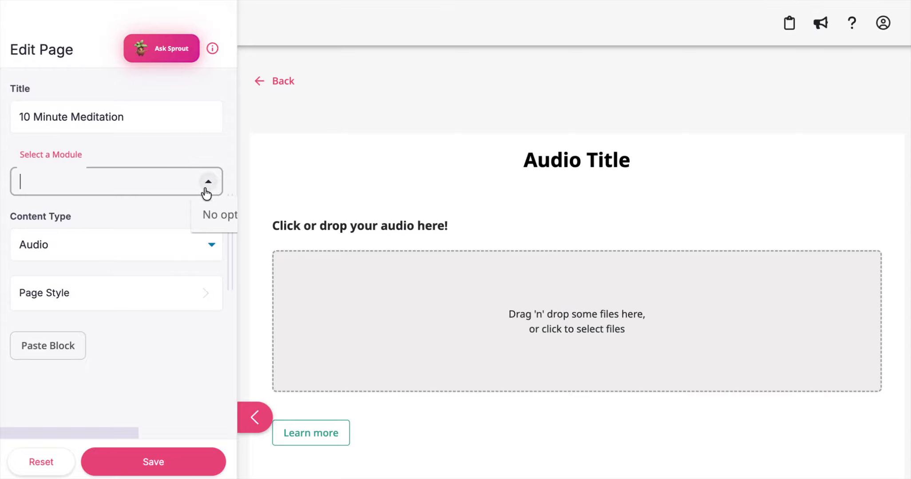
left_click(138, 214)
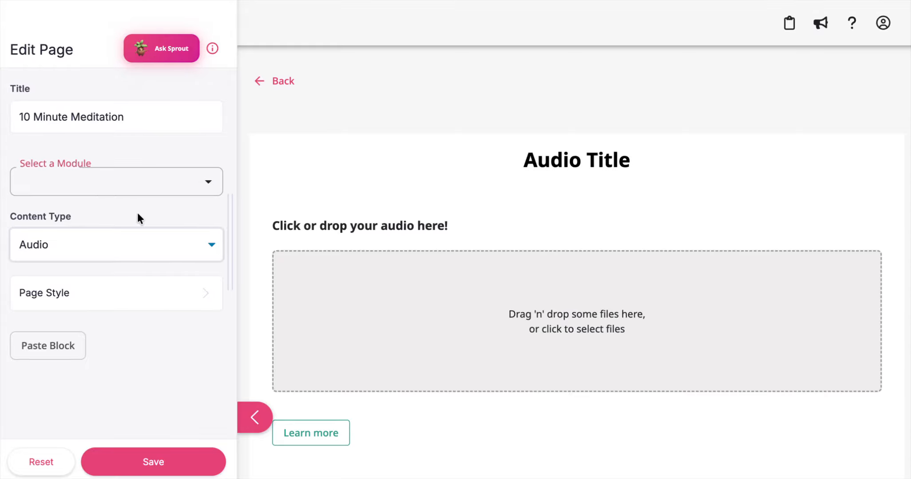
left_click(211, 245)
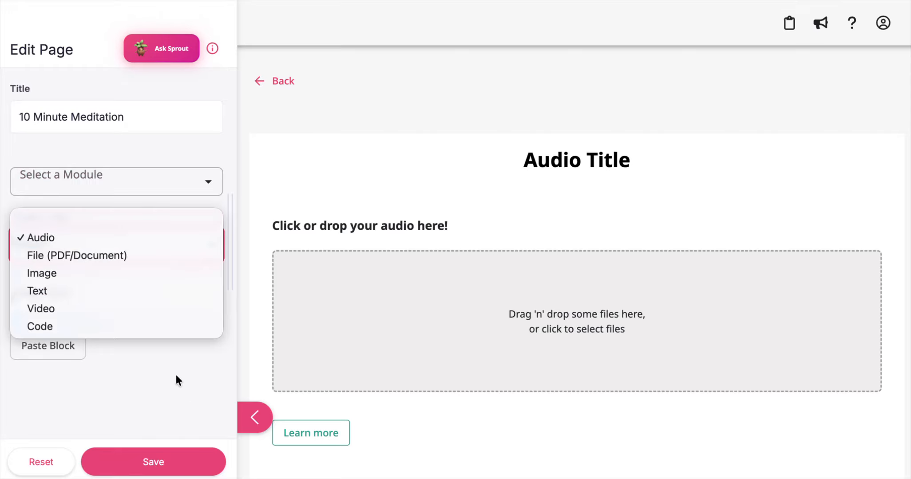
left_click(155, 377)
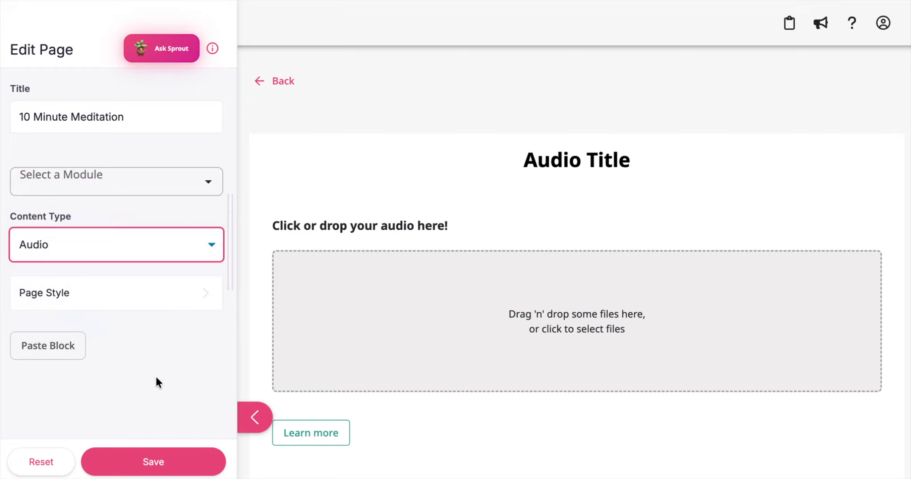
left_click(103, 294)
scroll(168, 274, "down", 10)
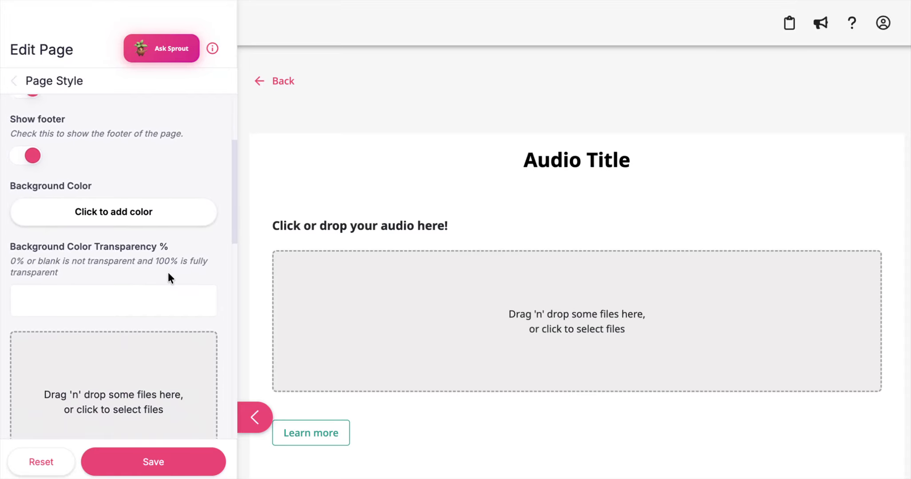
scroll(169, 273, "down", 5)
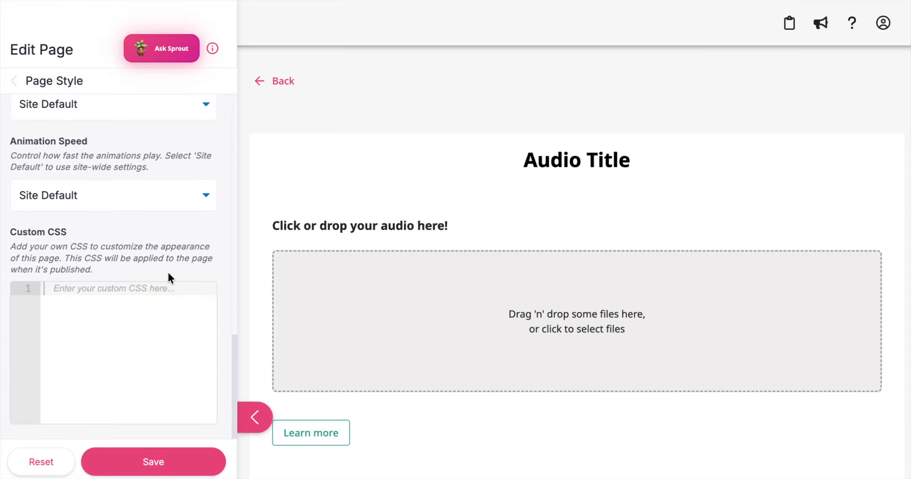
scroll(168, 273, "up", 15)
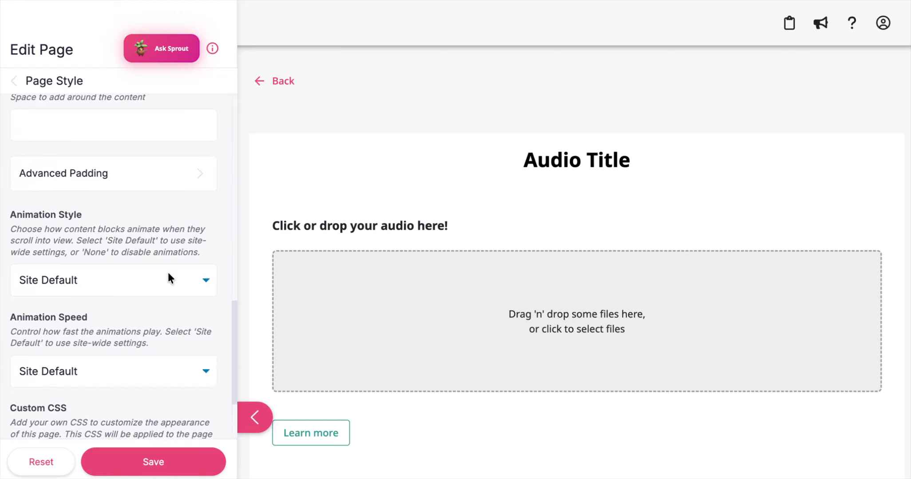
left_click(18, 83)
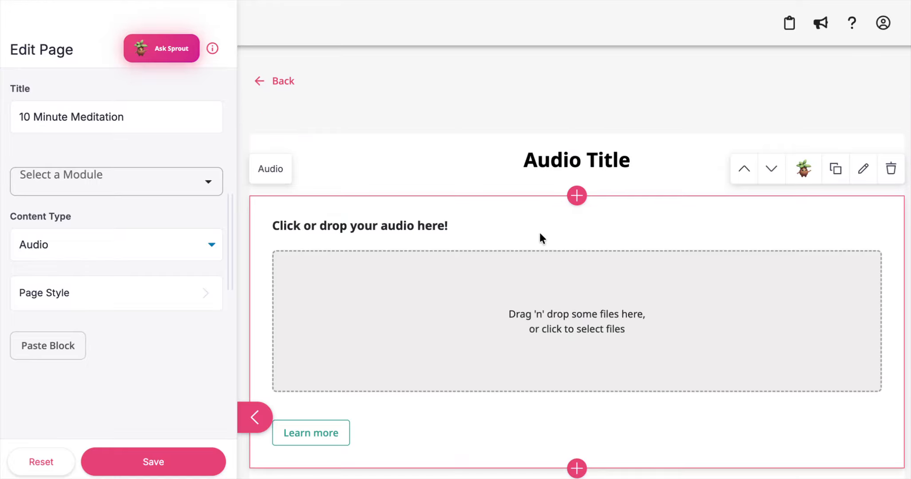
scroll(571, 325, "down", 2)
scroll(572, 328, "down", 1)
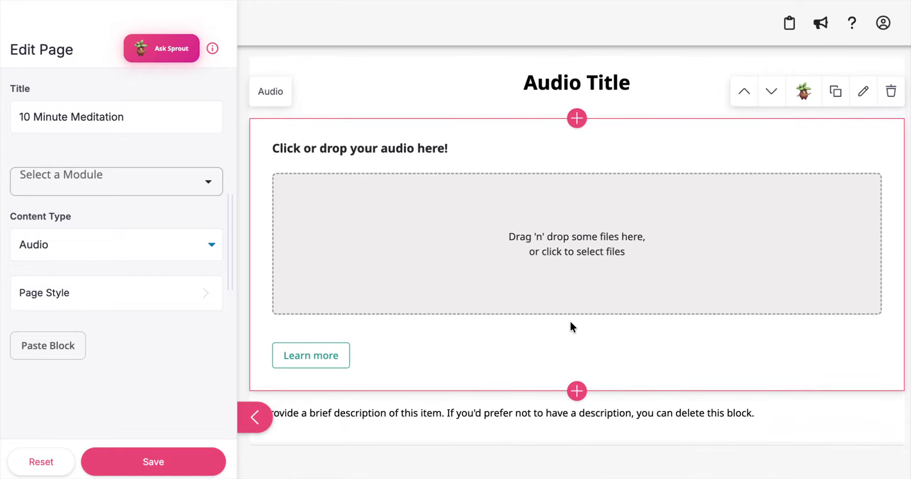
left_click(863, 98)
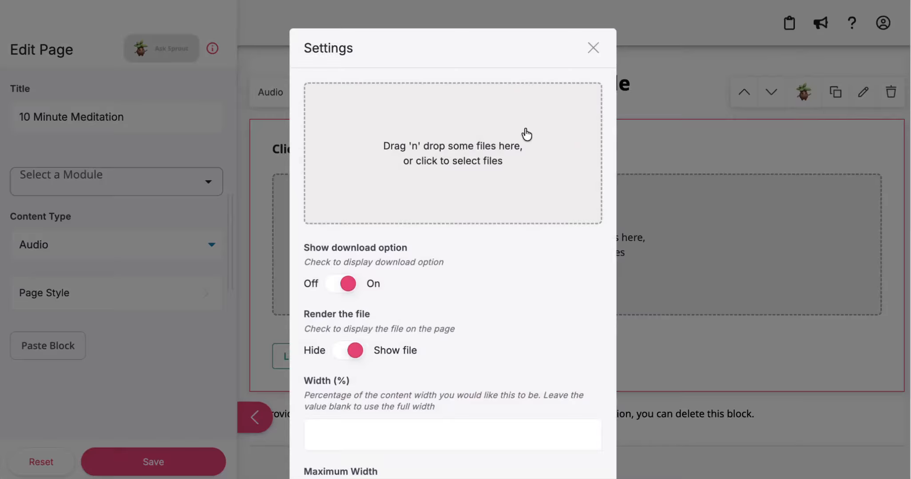
left_click(414, 169)
left_click(78, 187)
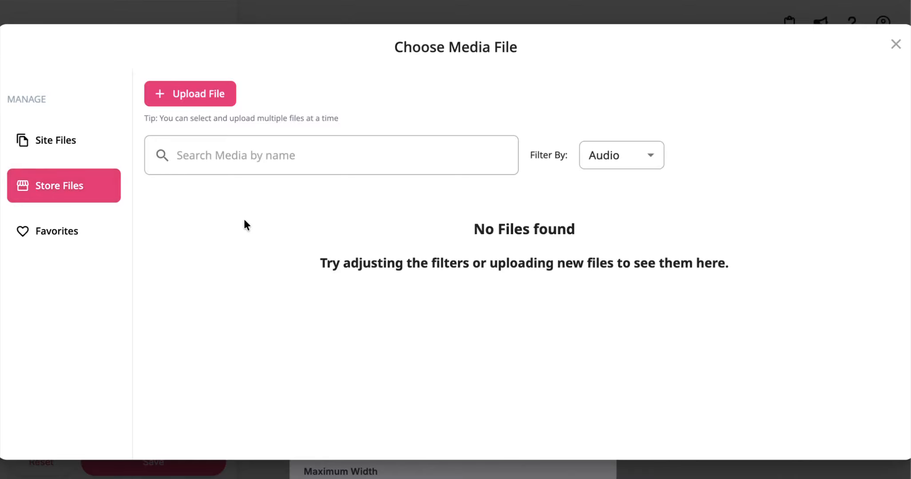
left_click(67, 145)
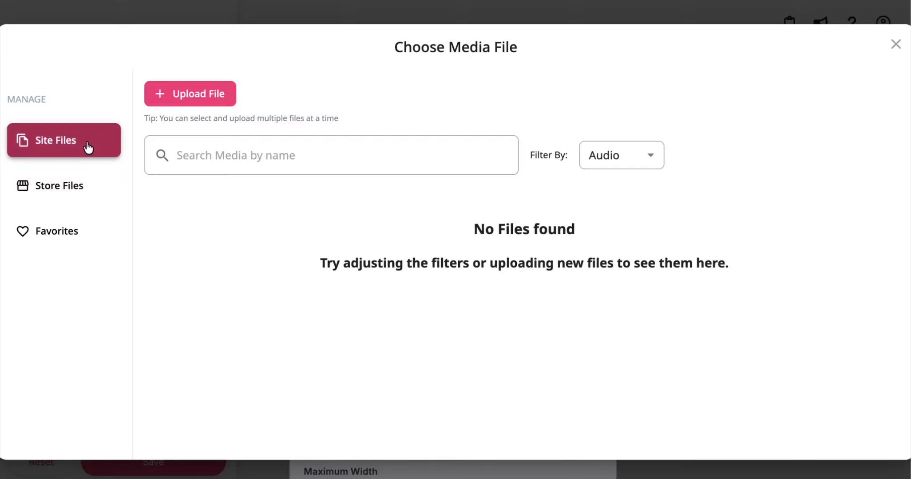
left_click(71, 187)
left_click(214, 96)
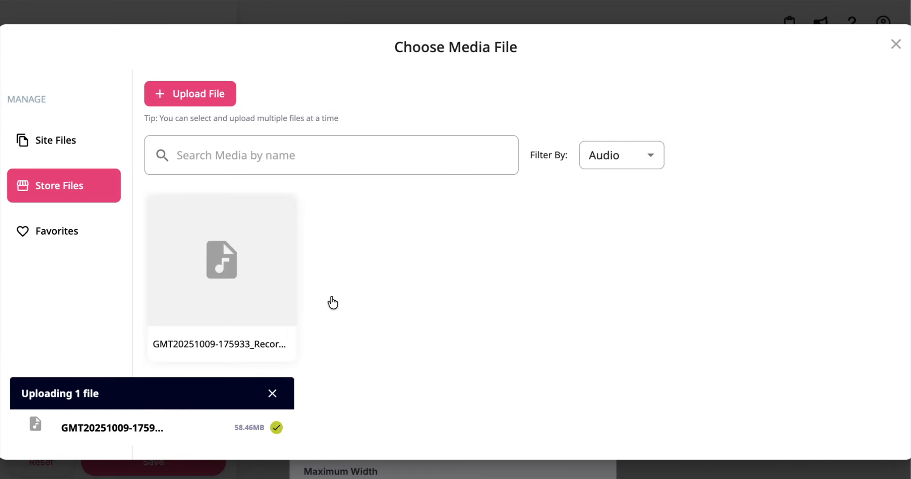
left_click(265, 280)
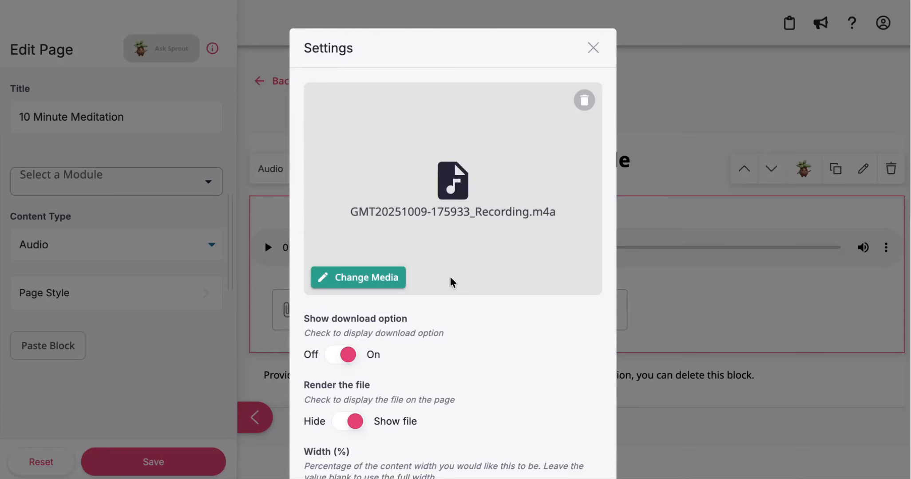
scroll(451, 281, "down", 5)
scroll(450, 280, "down", 10)
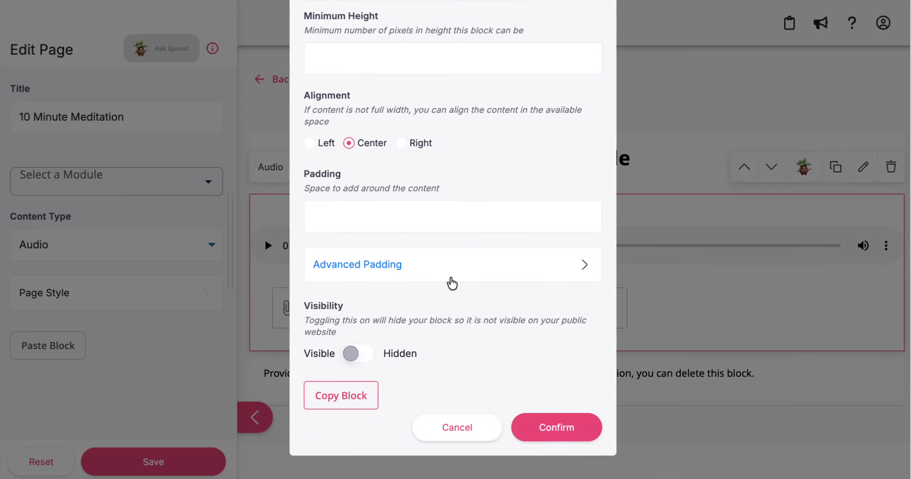
left_click(571, 428)
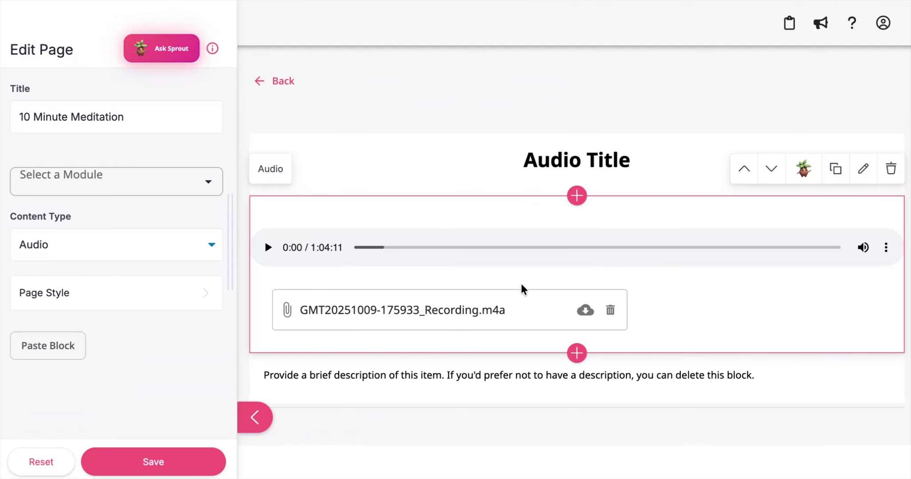
Try to turn off the download option in the audio block's settings.
left_click(863, 171)
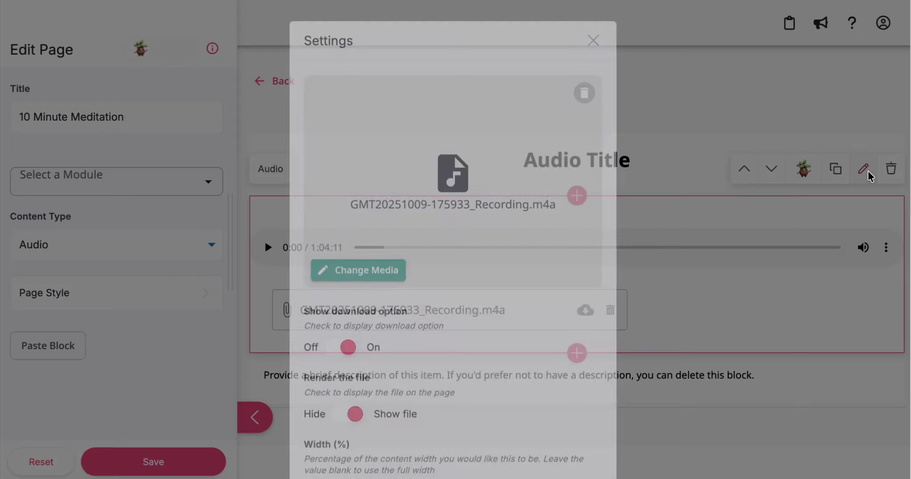
scroll(526, 292, "down", 3)
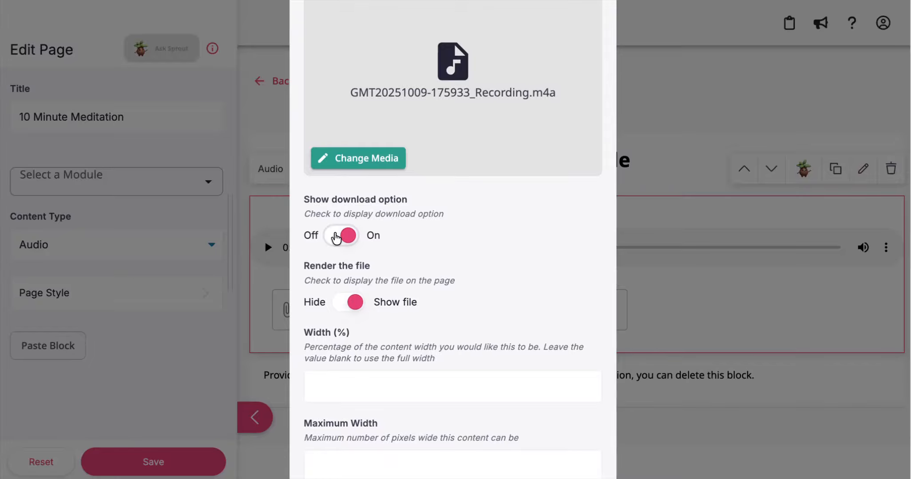
left_click(336, 238)
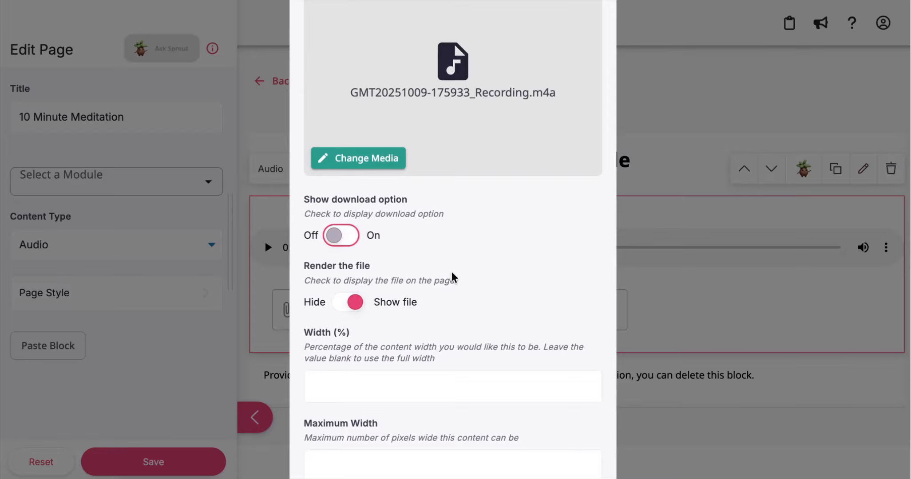
scroll(453, 277, "down", 1)
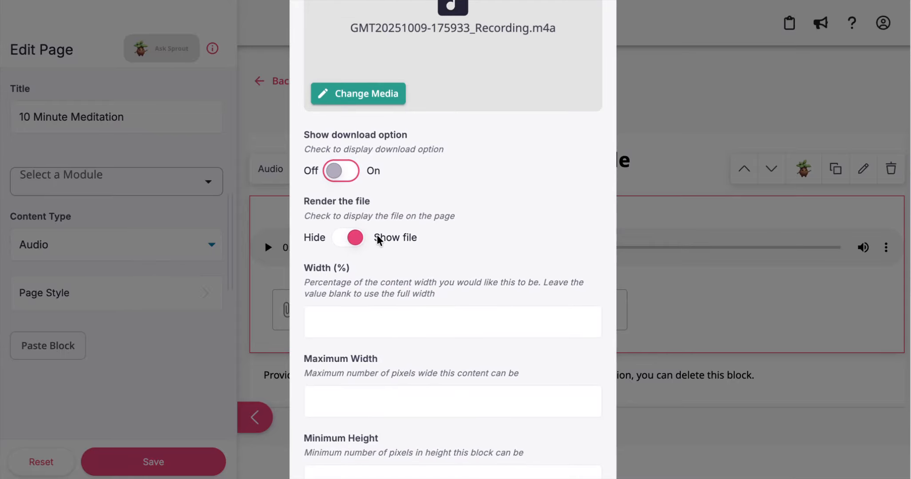
scroll(439, 279, "down", 1)
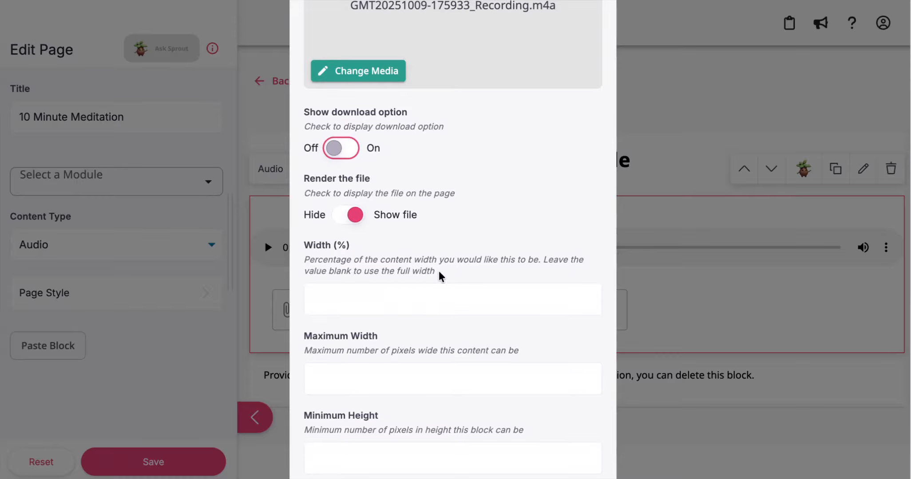
scroll(439, 277, "down", 2)
left_click(688, 387)
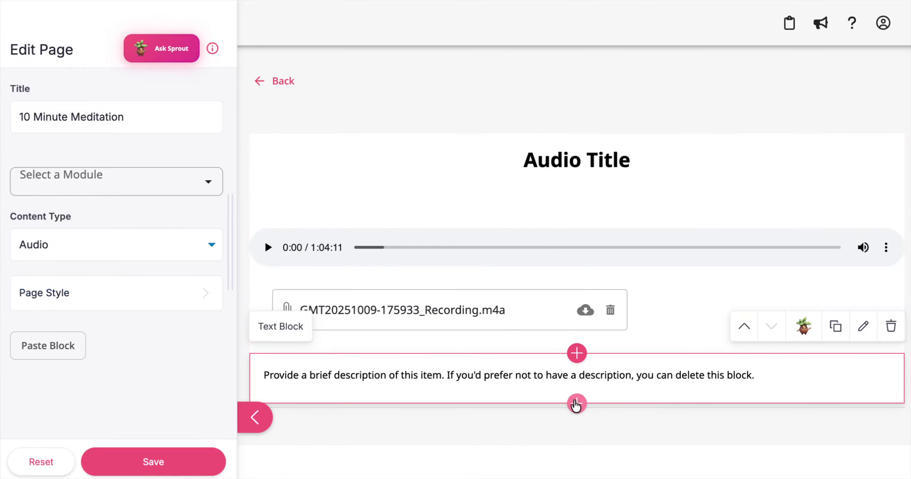
Examine the pre-designed sections and building blocks available for adding below the description block, without adding any.
left_click(576, 404)
scroll(195, 317, "down", 8)
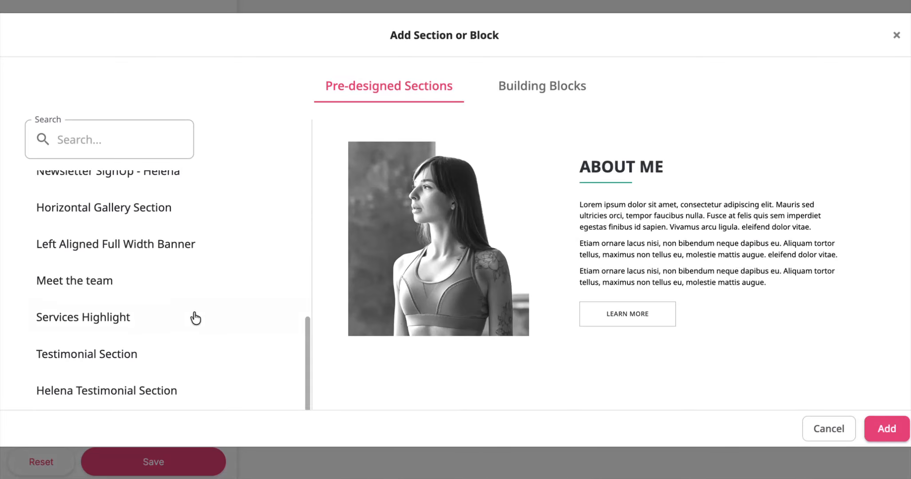
scroll(196, 317, "up", 6)
scroll(195, 317, "up", 3)
left_click(574, 91)
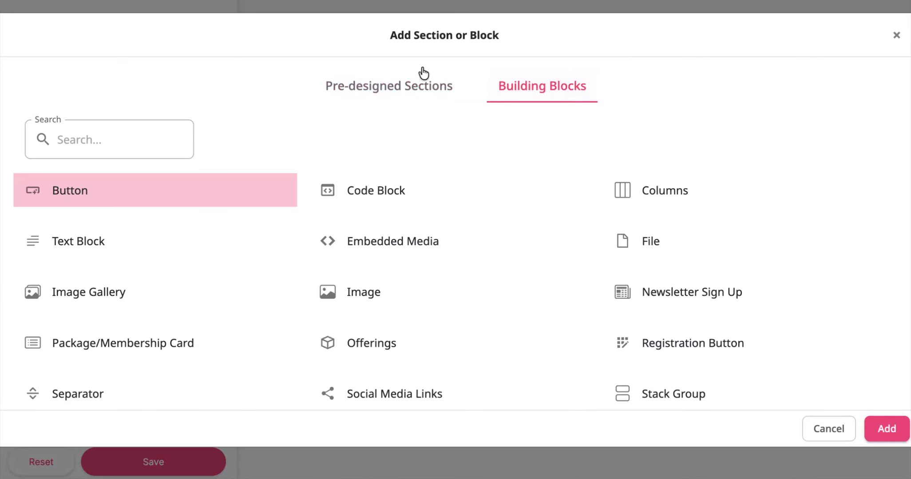
left_click(412, 80)
scroll(122, 248, "down", 3)
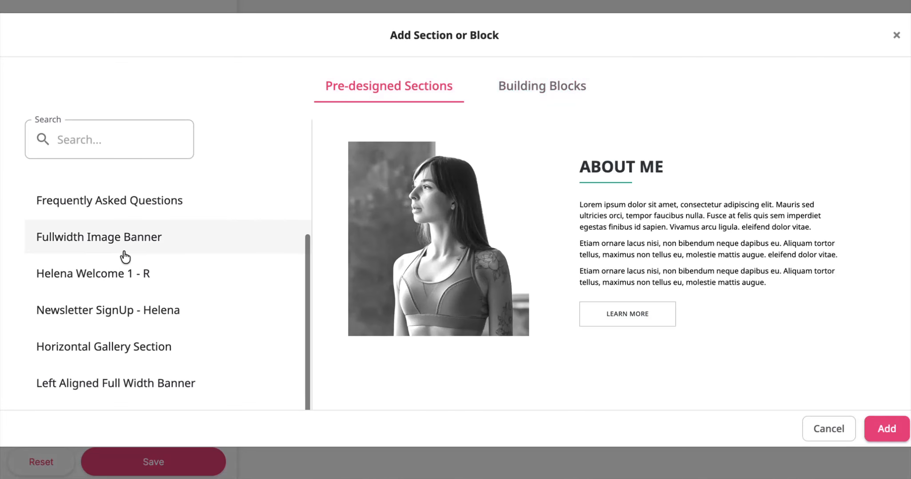
scroll(124, 293, "down", 3)
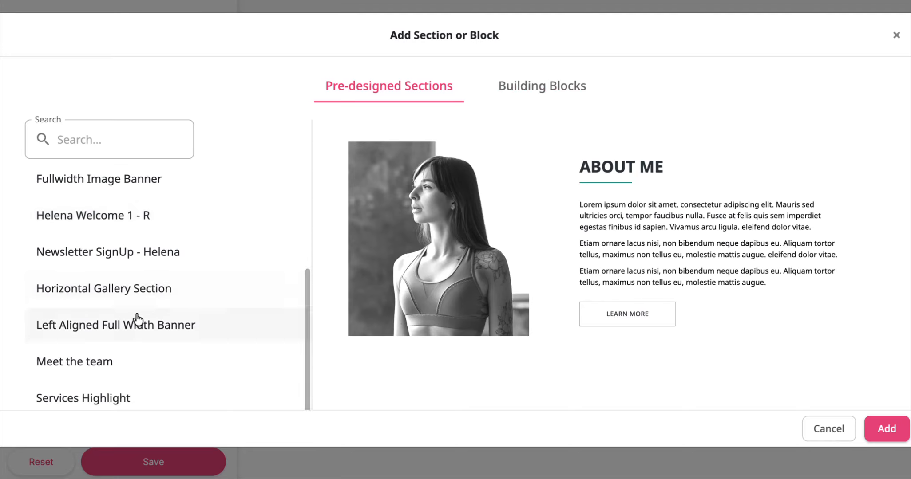
scroll(138, 319, "up", 2)
scroll(138, 319, "up", 1)
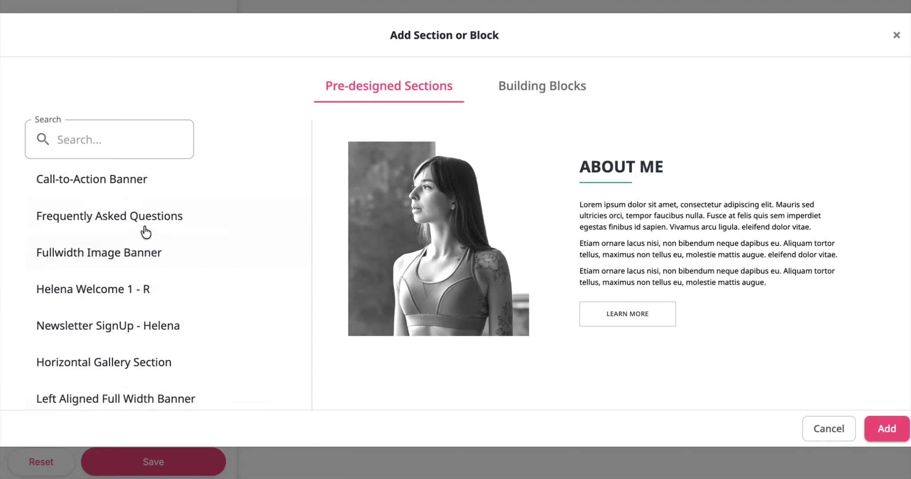
scroll(144, 341, "down", 1)
scroll(144, 341, "down", 2)
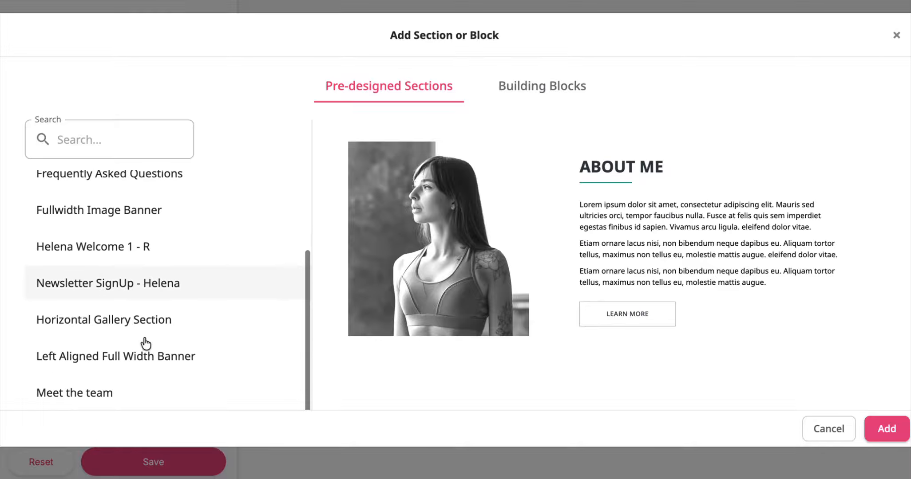
scroll(146, 344, "down", 2)
scroll(190, 244, "up", 6)
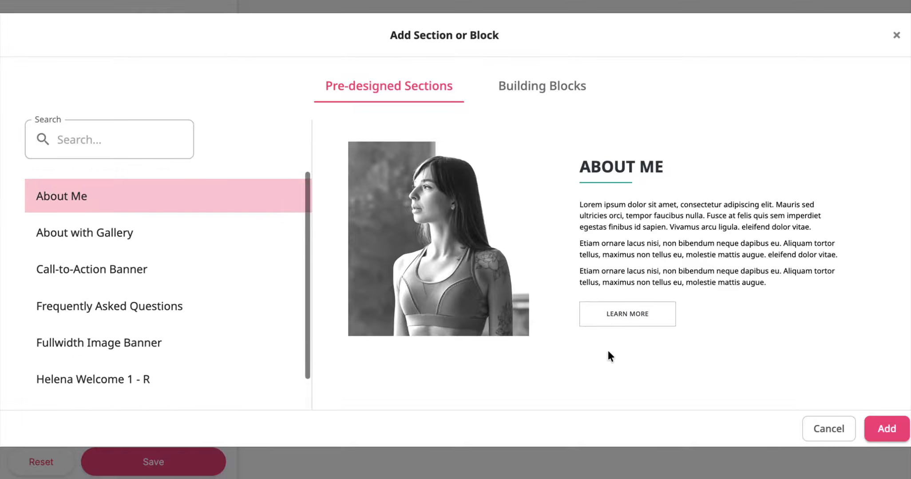
left_click(838, 429)
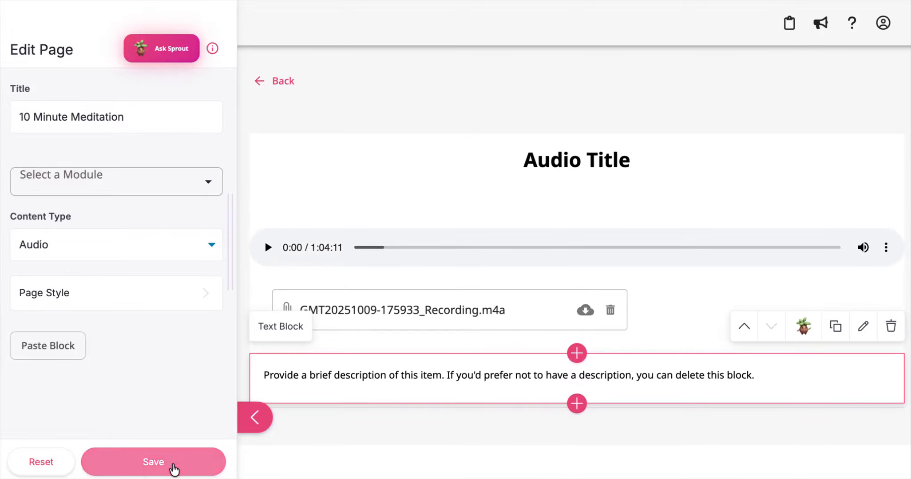
Save the 10 Minute Meditation audio page and leave its editor.
left_click(173, 466)
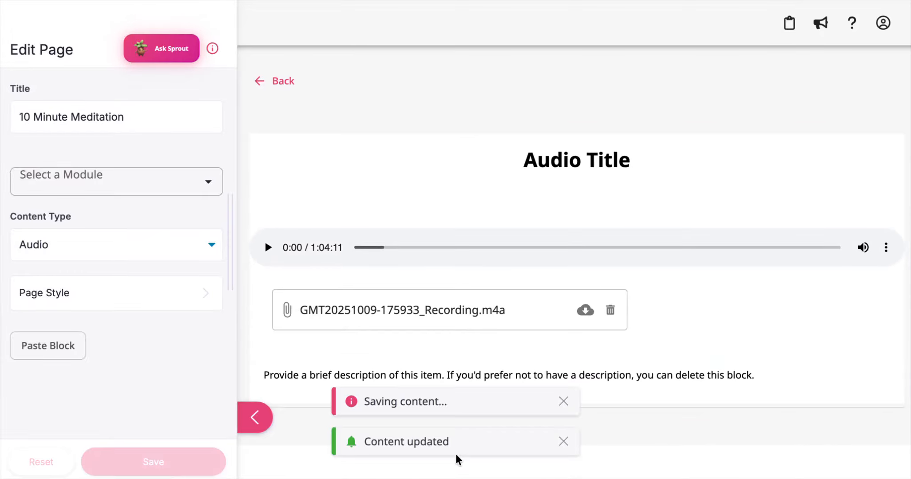
left_click(260, 82)
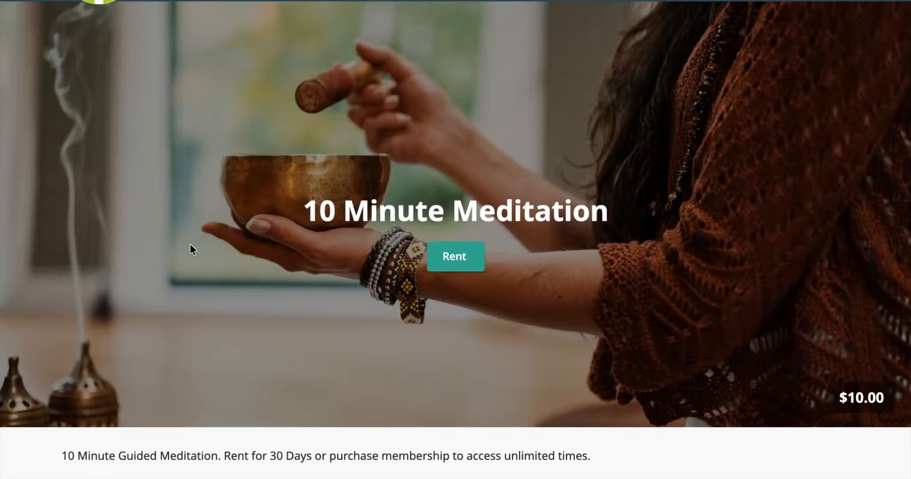
Preview renting the 10 Minute Meditation item from its public page as far as the payment form, and close the checkout.
scroll(190, 245, "down", 2)
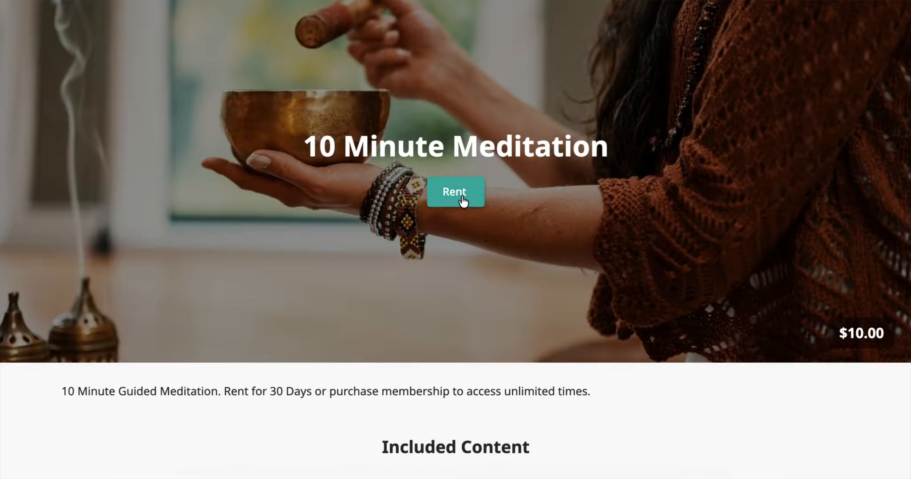
left_click(461, 196)
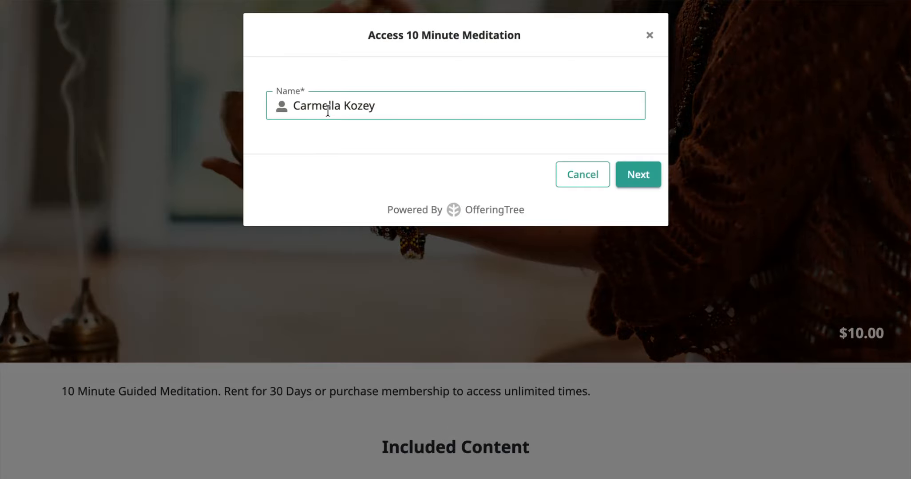
left_click(658, 181)
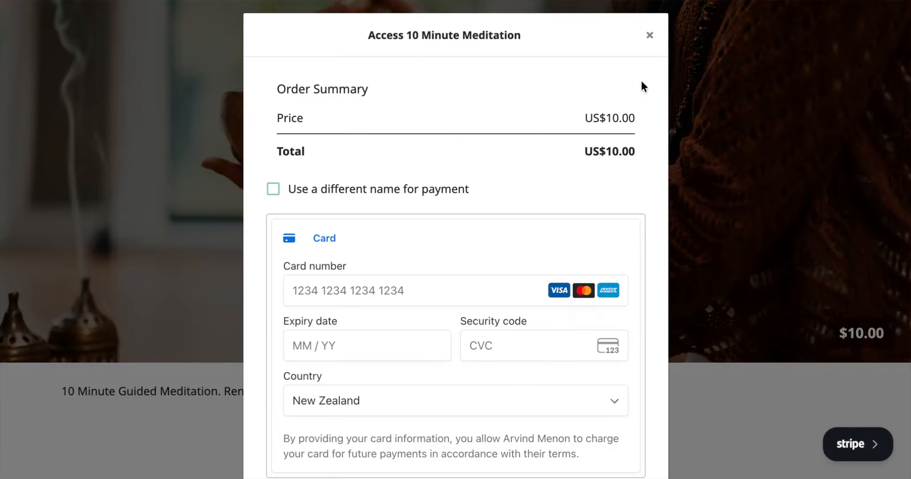
left_click(650, 36)
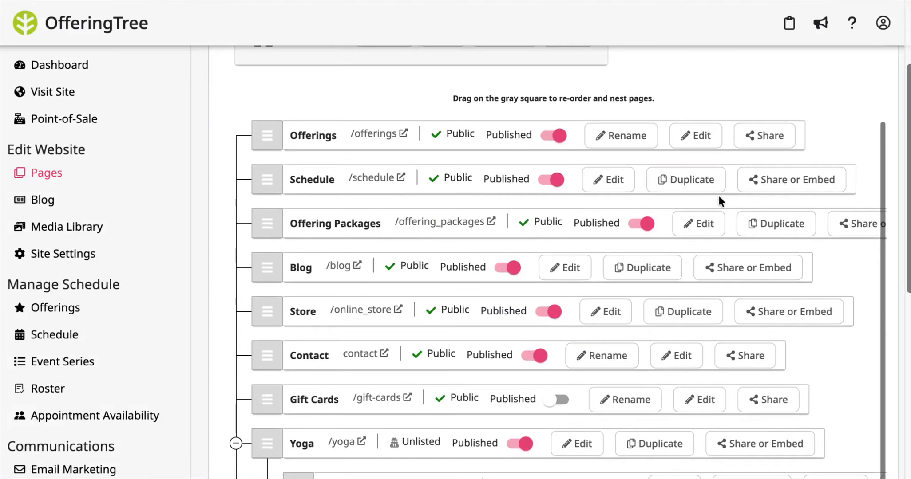
Open the public Store page from the website's page list and review the items it displays.
left_click(361, 312)
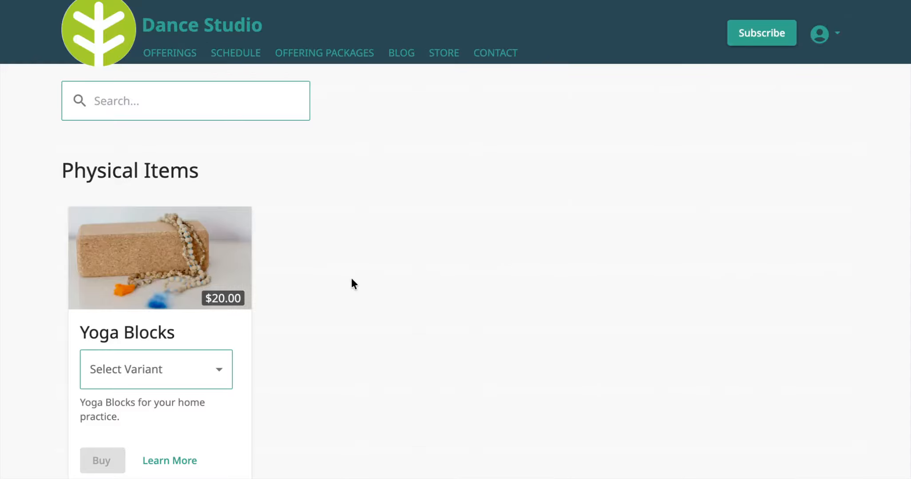
scroll(352, 278, "down", 3)
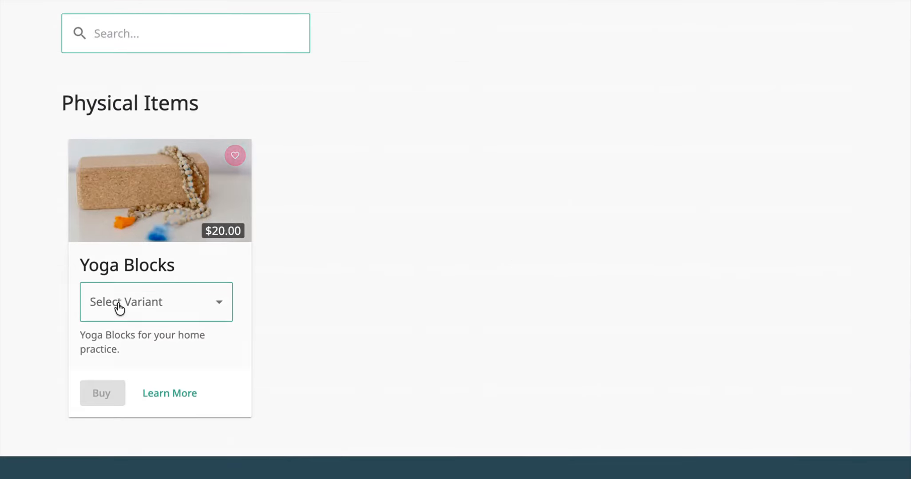
scroll(307, 248, "up", 2)
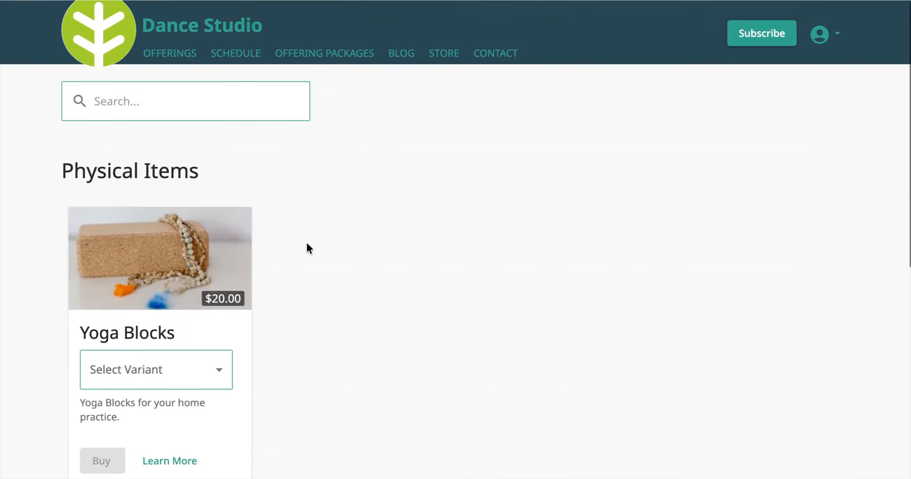
scroll(310, 248, "down", 2)
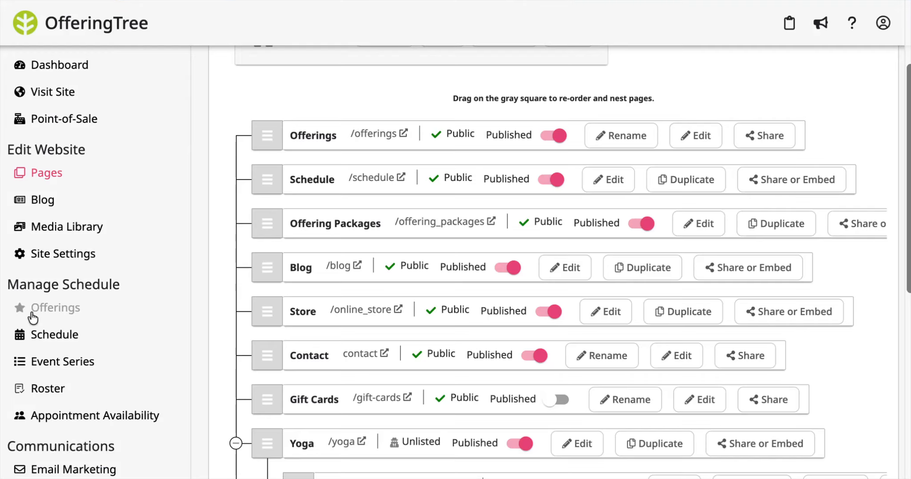
Publish the Online Content section in the store management and expand its item list.
scroll(30, 313, "down", 5)
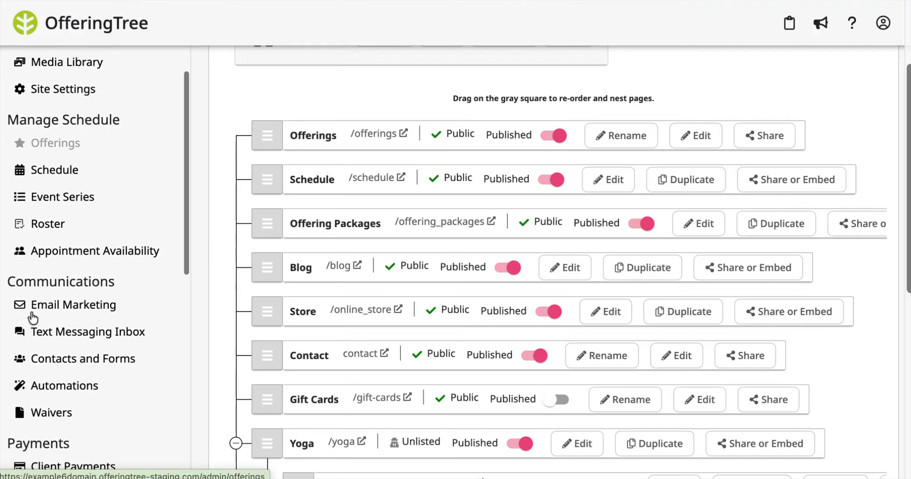
left_click(49, 384)
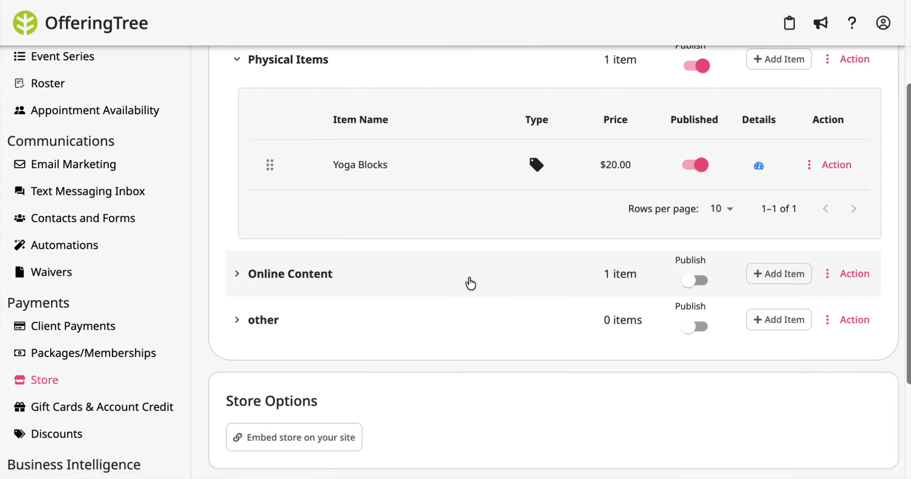
left_click(696, 280)
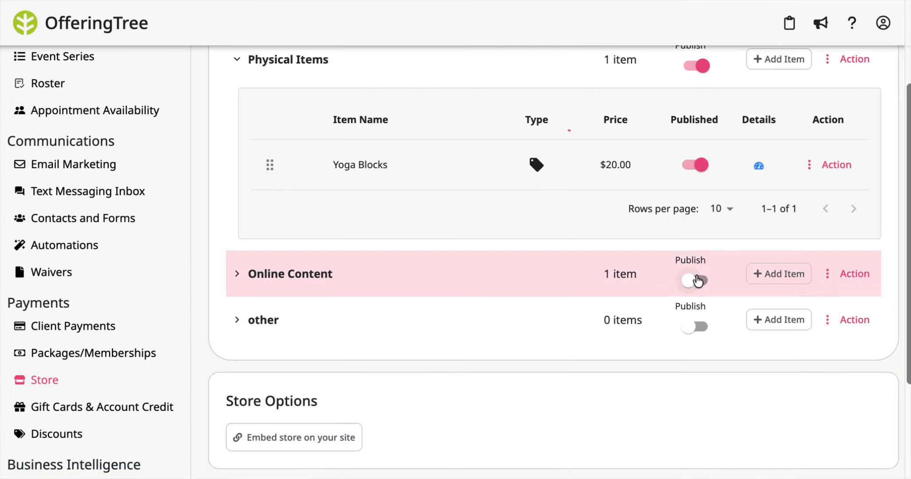
left_click(239, 275)
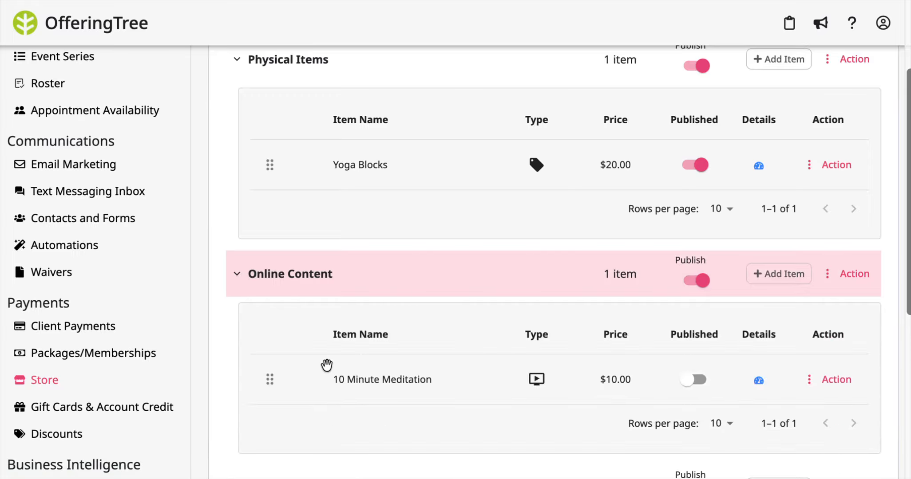
scroll(326, 366, "down", 1)
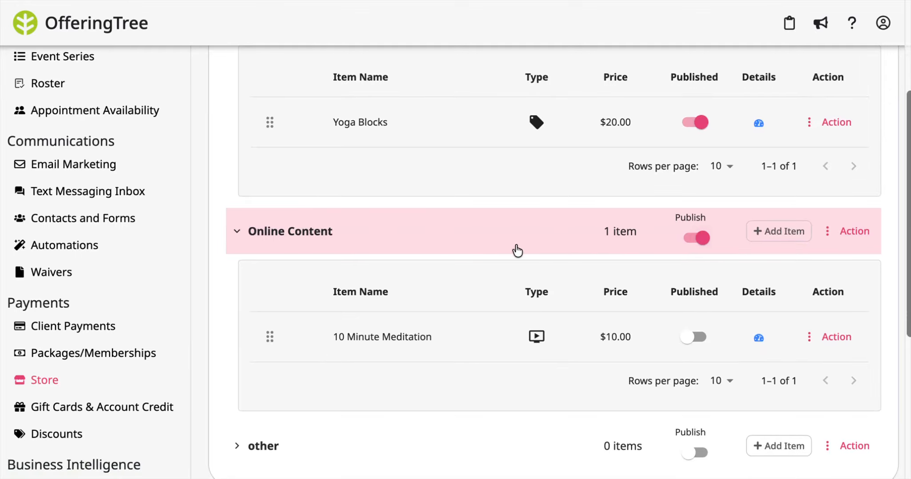
scroll(404, 219, "up", 1)
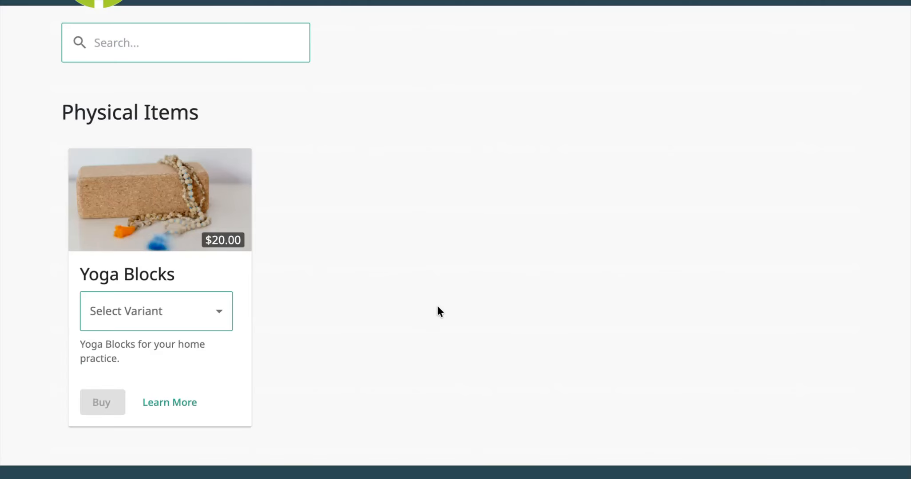
Check the public store page for Online Content and publish the 10 Minute Meditation item in that section.
scroll(440, 311, "down", 5)
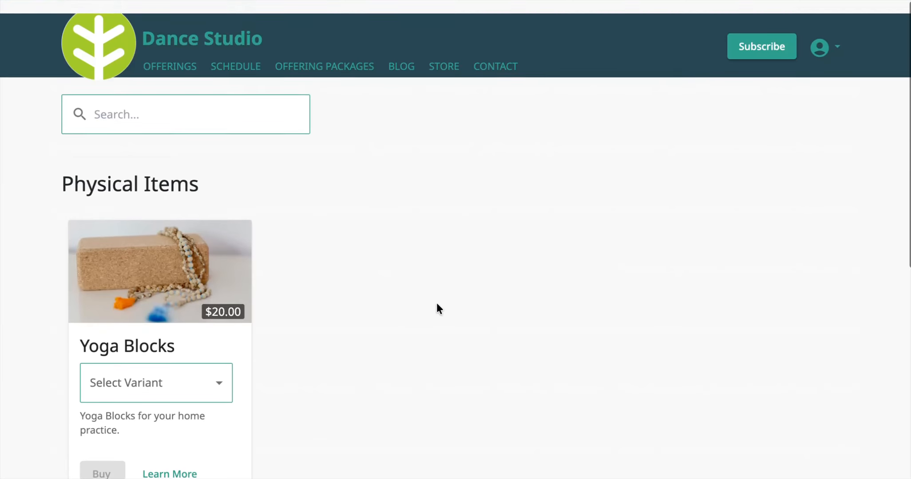
scroll(435, 309, "down", 3)
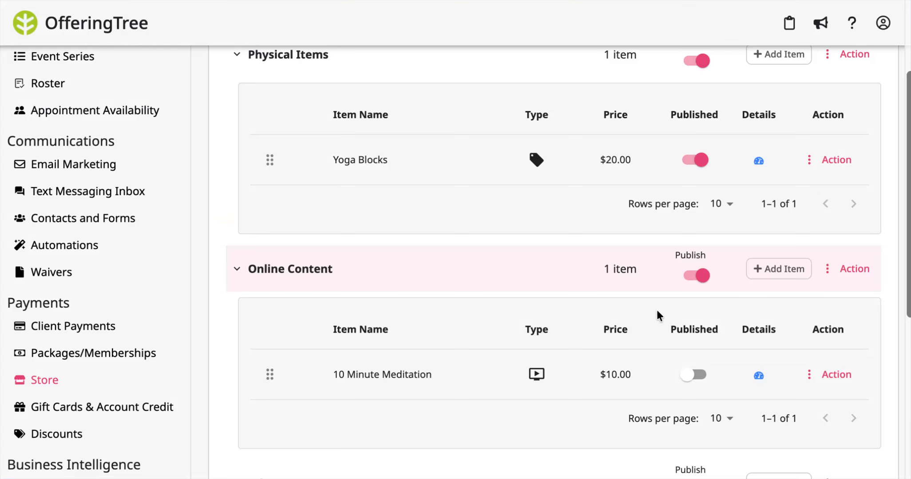
left_click(694, 377)
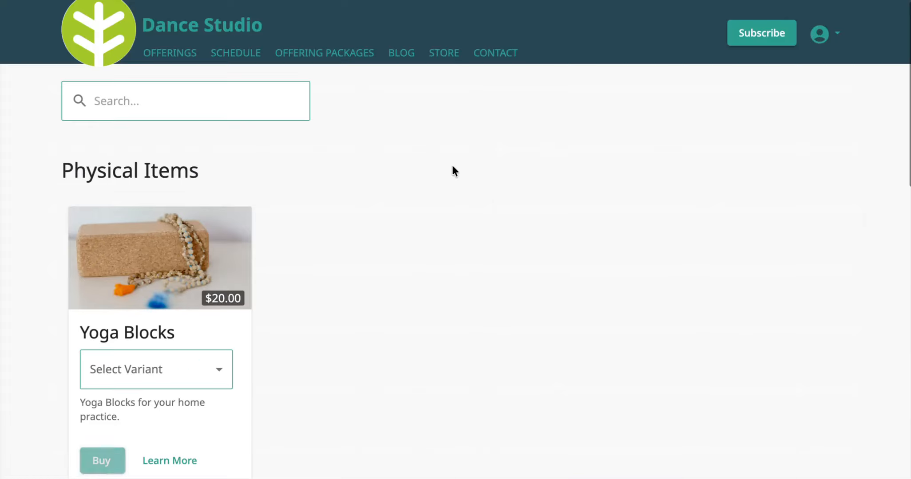
Examine the public store page's search field and its Physical Items and Online Content sections.
scroll(451, 164, "down", 6)
scroll(334, 362, "down", 3)
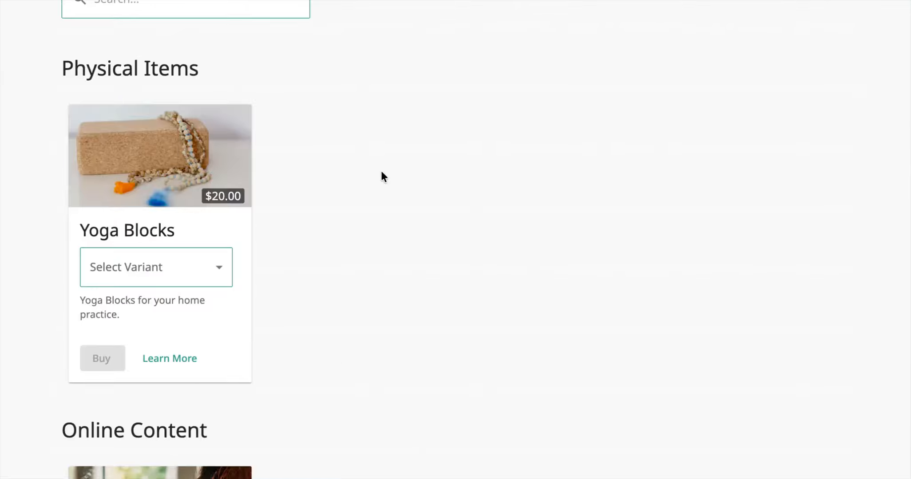
scroll(380, 176, "up", 2)
scroll(380, 176, "down", 1)
scroll(380, 177, "down", 6)
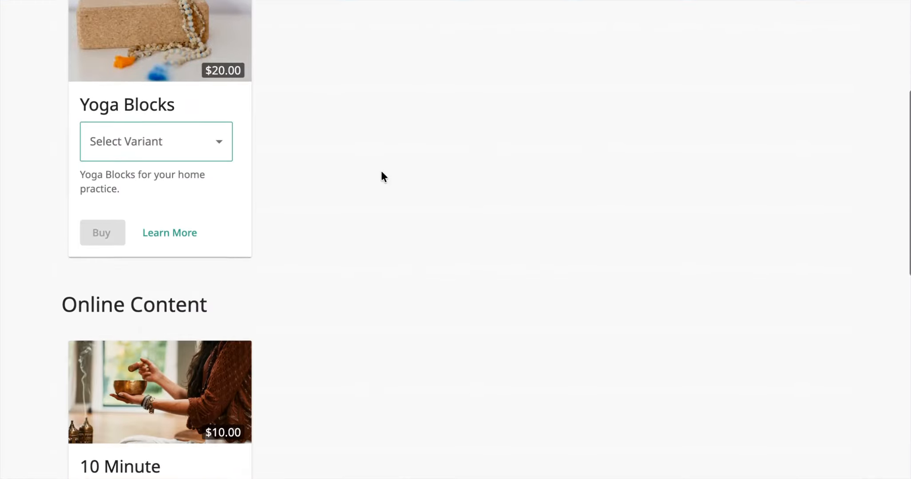
scroll(360, 172, "up", 8)
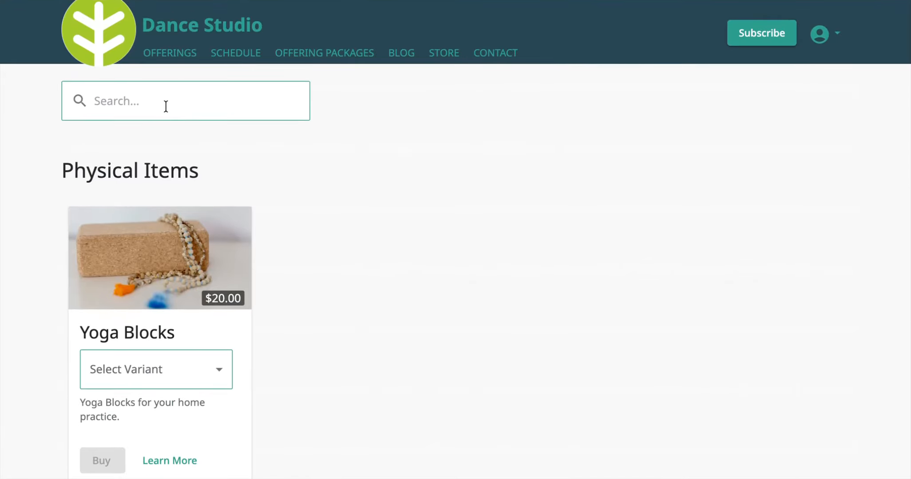
left_click(166, 107)
left_click(405, 276)
scroll(329, 310, "down", 4)
scroll(415, 127, "up", 4)
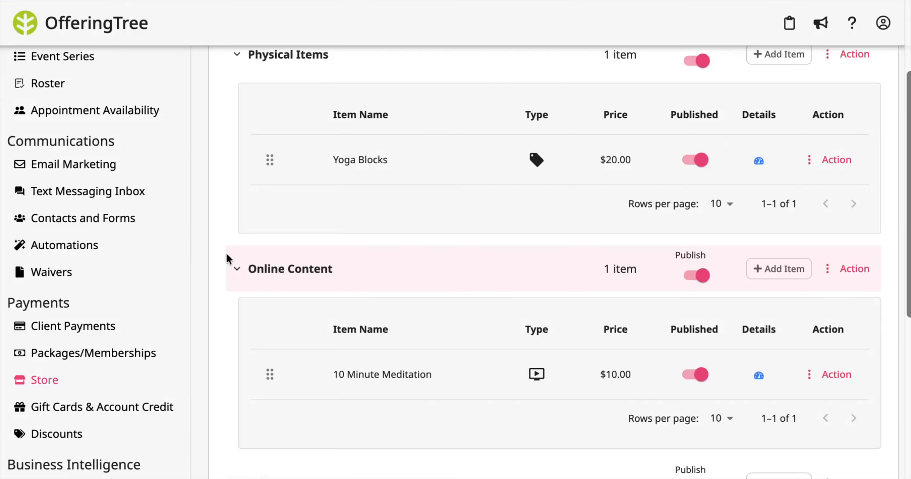
Open the Store page for editing from the website's page list and enter its SEO description field.
scroll(85, 178, "up", 2)
scroll(85, 177, "up", 3)
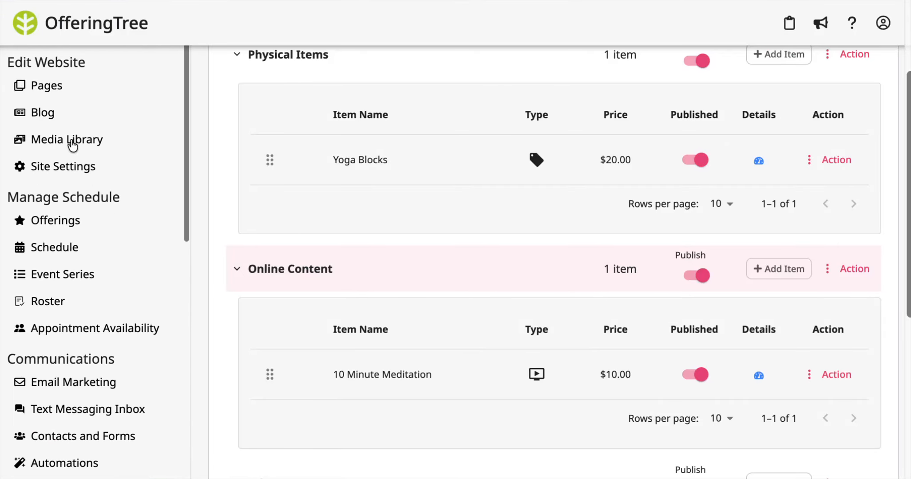
left_click(54, 87)
scroll(199, 254, "down", 4)
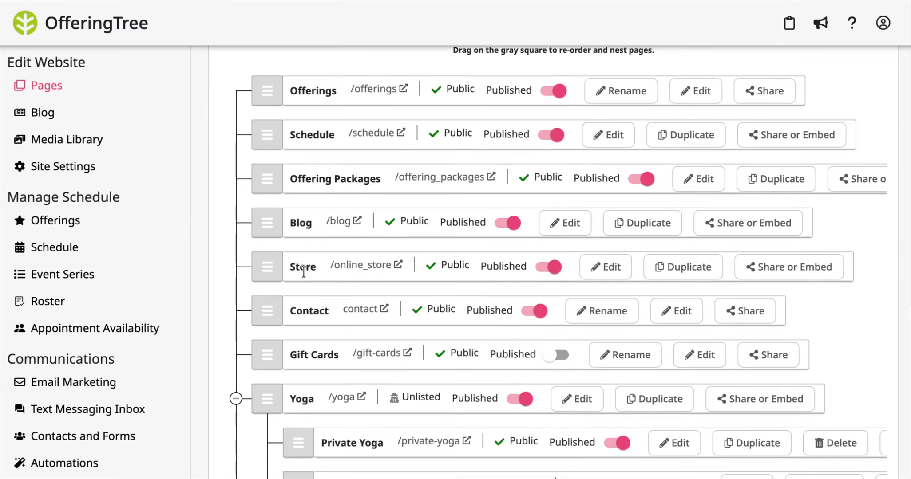
left_click(595, 268)
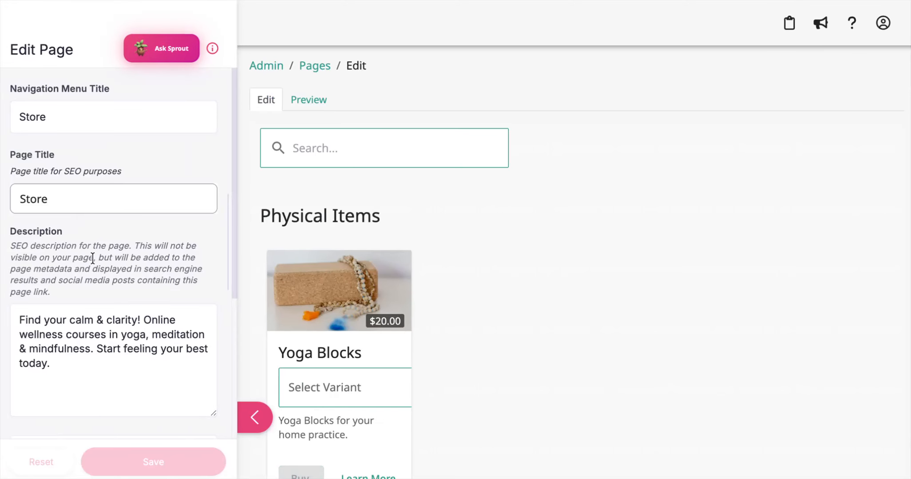
left_click(109, 330)
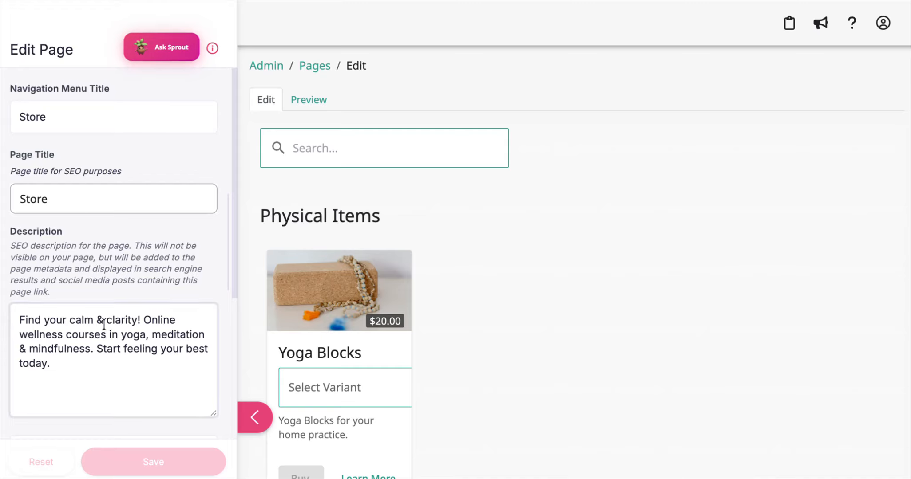
Review the Store page's access and URL settings, and browse the building blocks for a new section down to Store Item and Store Section.
scroll(156, 345, "down", 5)
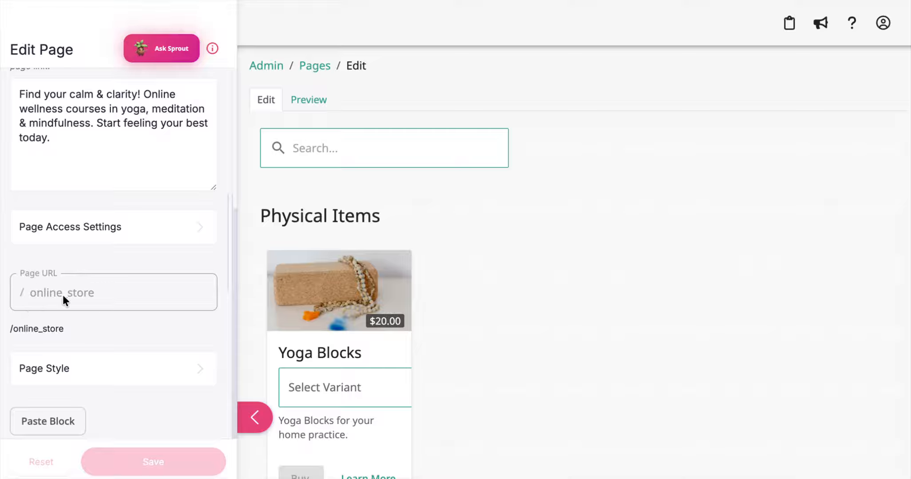
left_click(254, 417)
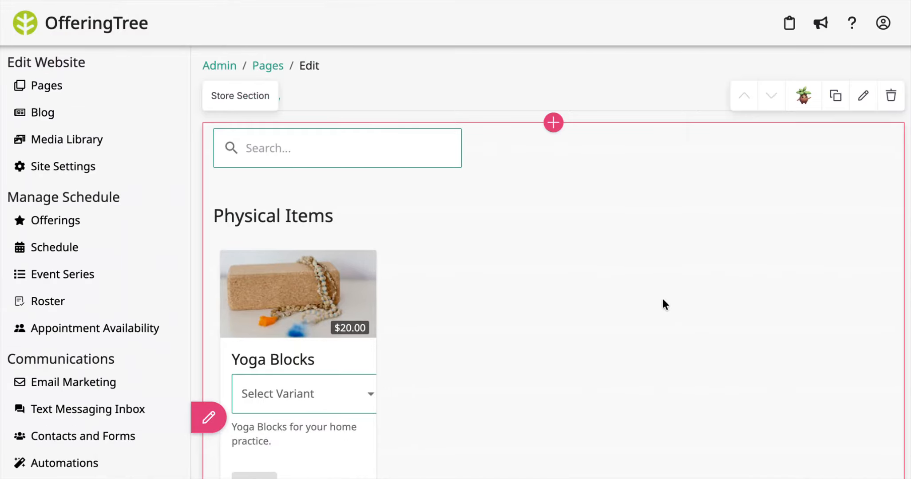
left_click(554, 123)
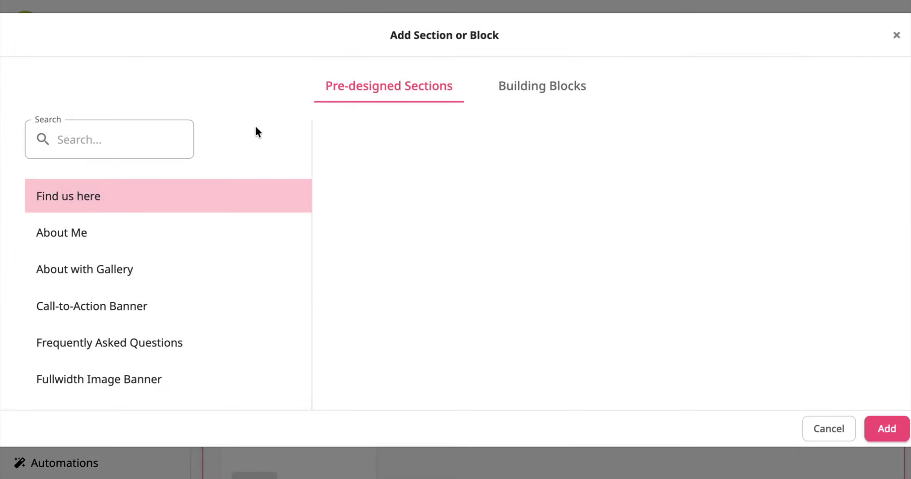
left_click(540, 89)
scroll(411, 272, "down", 2)
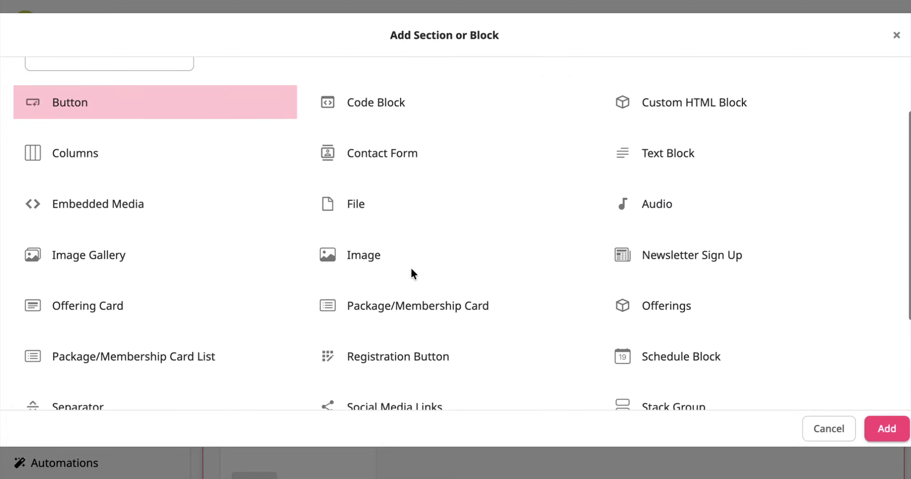
scroll(411, 270, "down", 4)
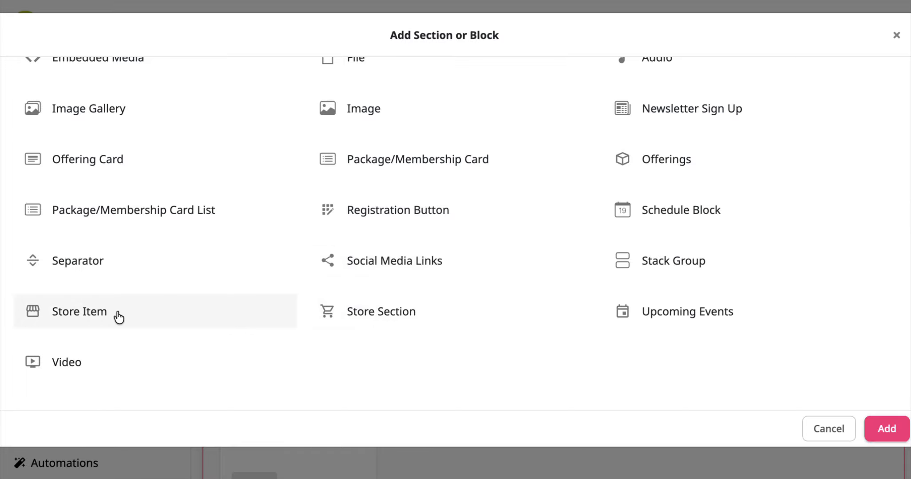
left_click(393, 324)
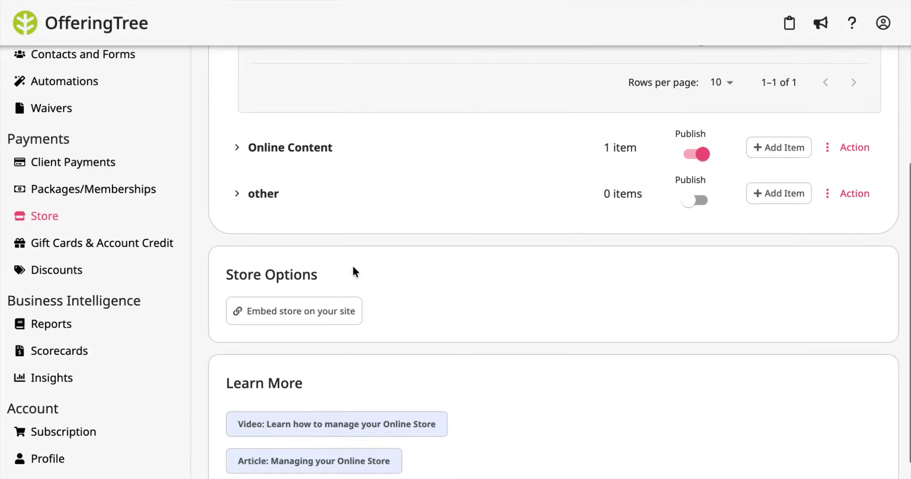
View the instructions and code for embedding the store on another website, and close them without copying.
scroll(352, 266, "down", 1)
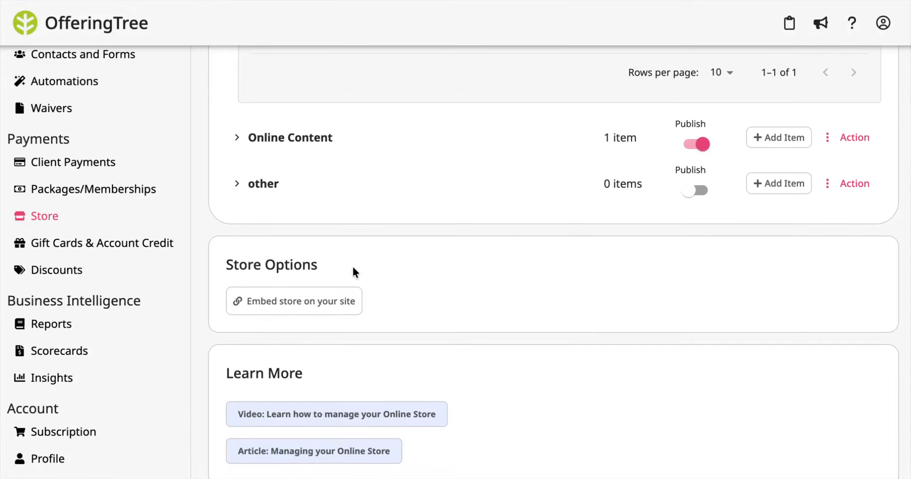
scroll(362, 256, "down", 1)
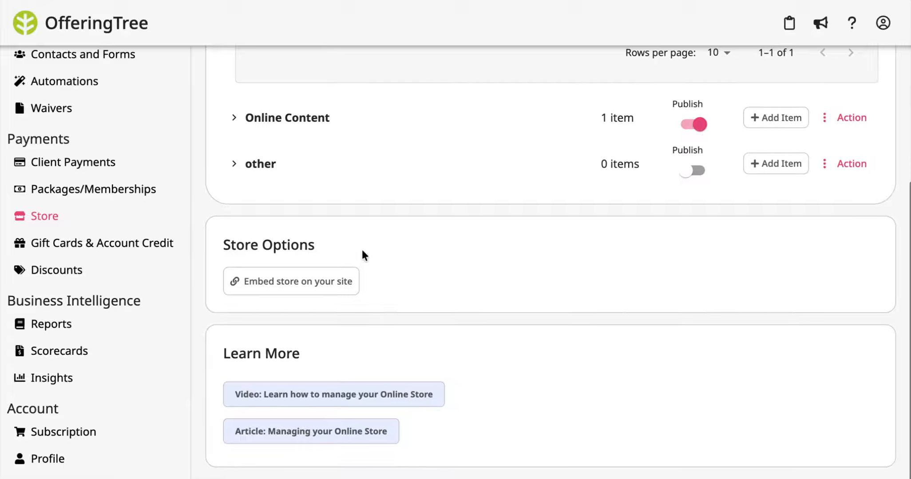
scroll(363, 256, "up", 1)
scroll(402, 313, "down", 1)
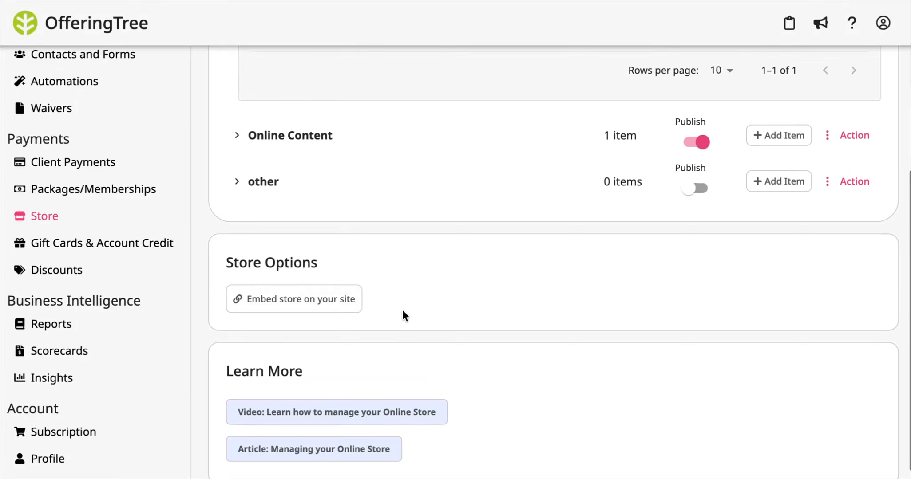
left_click(340, 281)
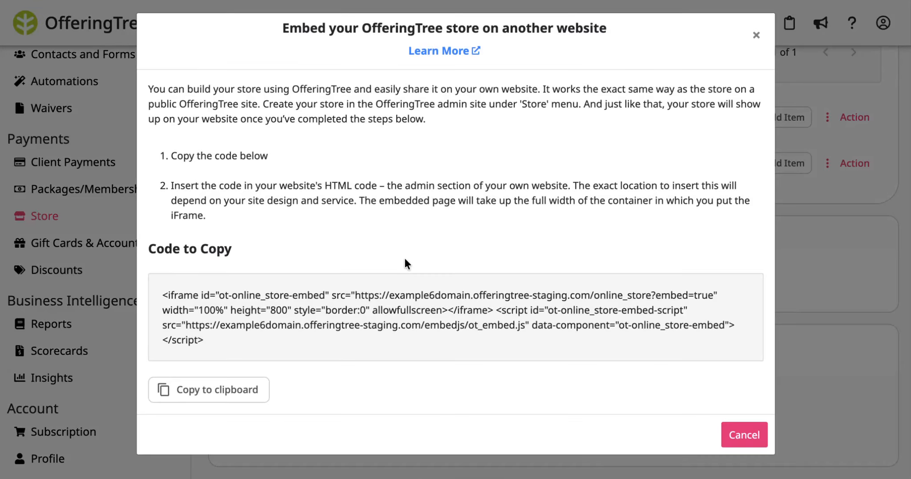
left_click(755, 37)
scroll(600, 180, "up", 4)
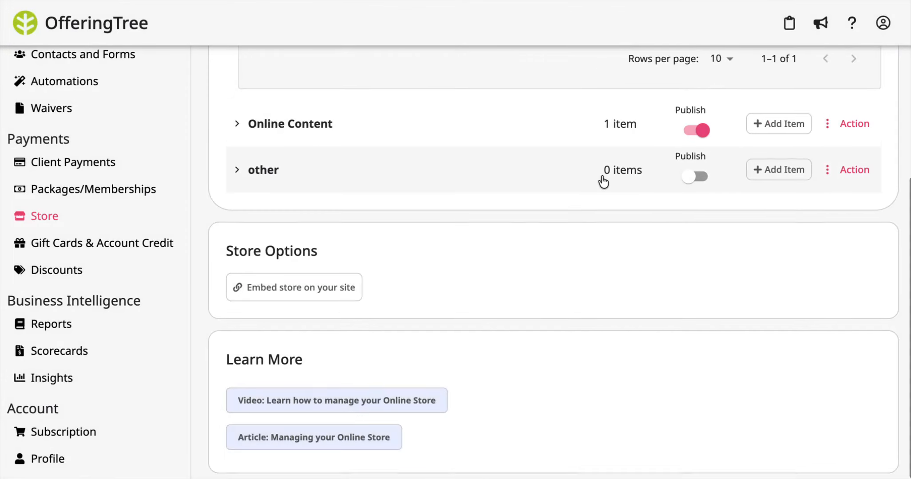
scroll(601, 174, "up", 2)
scroll(601, 174, "down", 5)
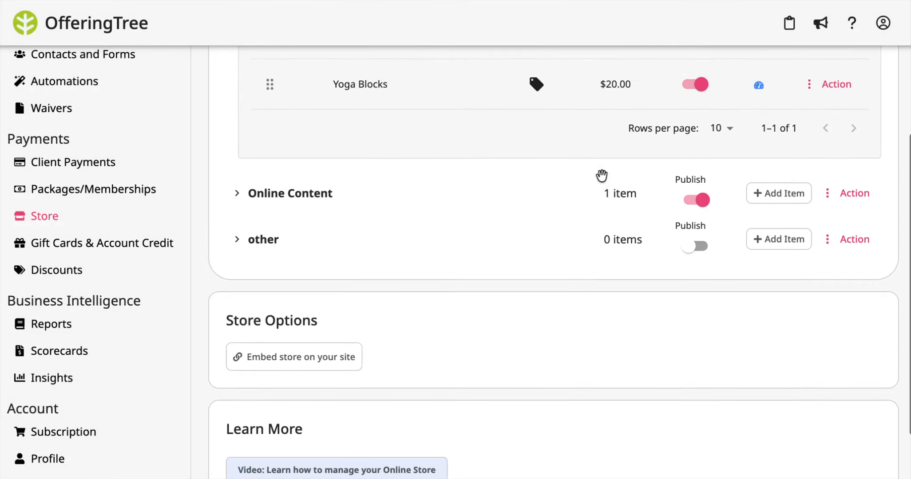